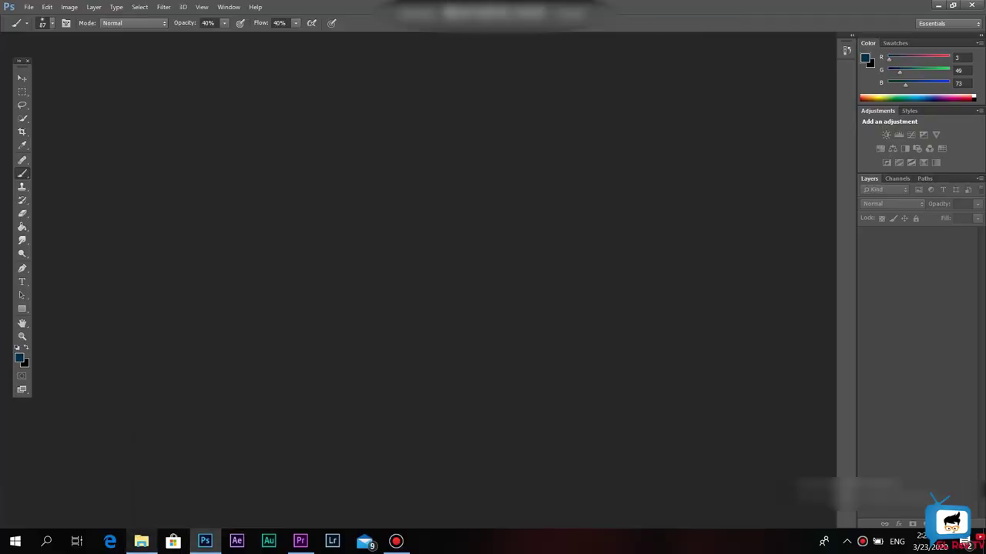
# Open Screenshot (308).png from the Screenshots folder and select the seated man with the Quick Selection tool
pyautogui.click(141, 542)
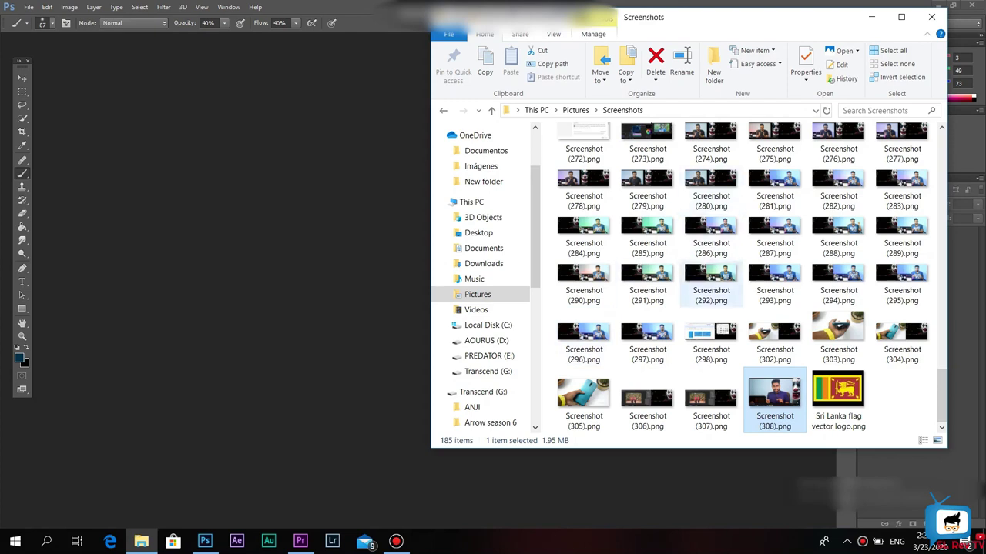
pyautogui.moveTo(774, 393); pyautogui.dragTo(381, 312)
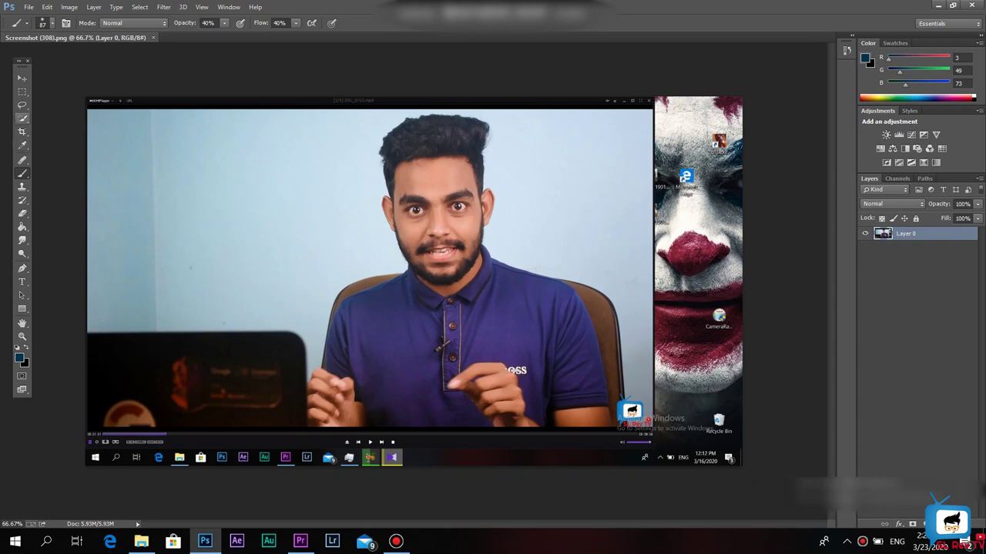
pyautogui.click(22, 118)
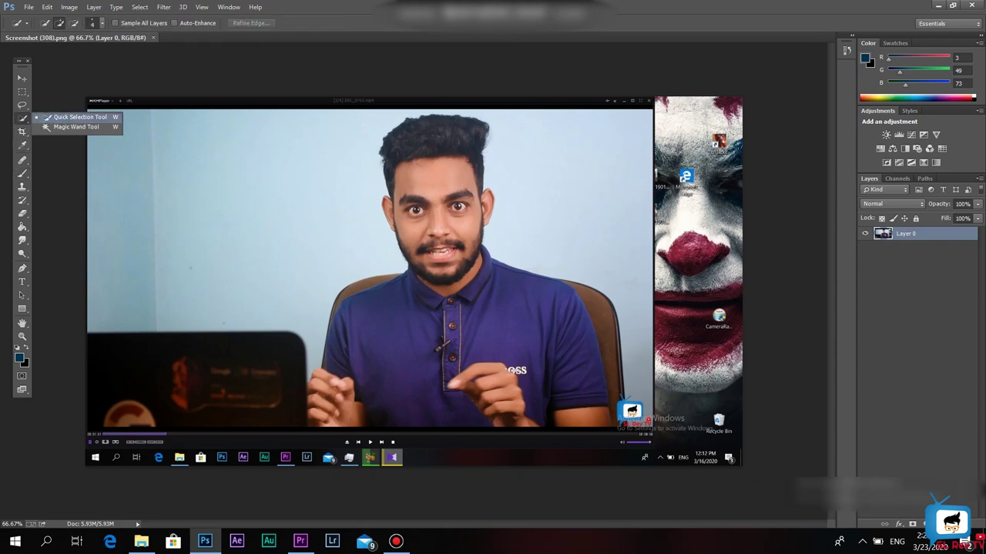
pyautogui.click(80, 118)
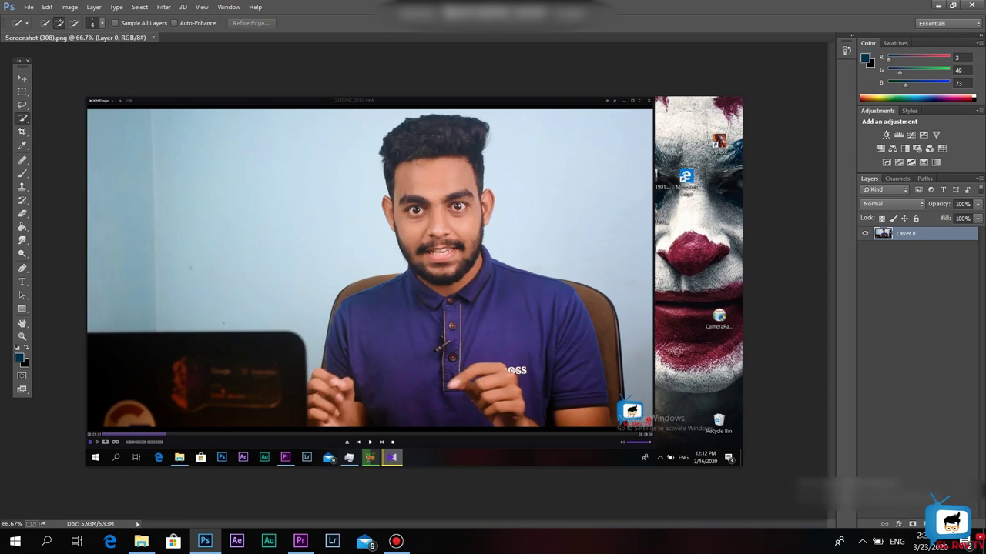
pyautogui.moveTo(436, 143)
pyautogui.mouseDown()
pyautogui.moveTo(442, 265)
pyautogui.moveTo(484, 323)
pyautogui.moveTo(401, 347)
pyautogui.mouseUp()
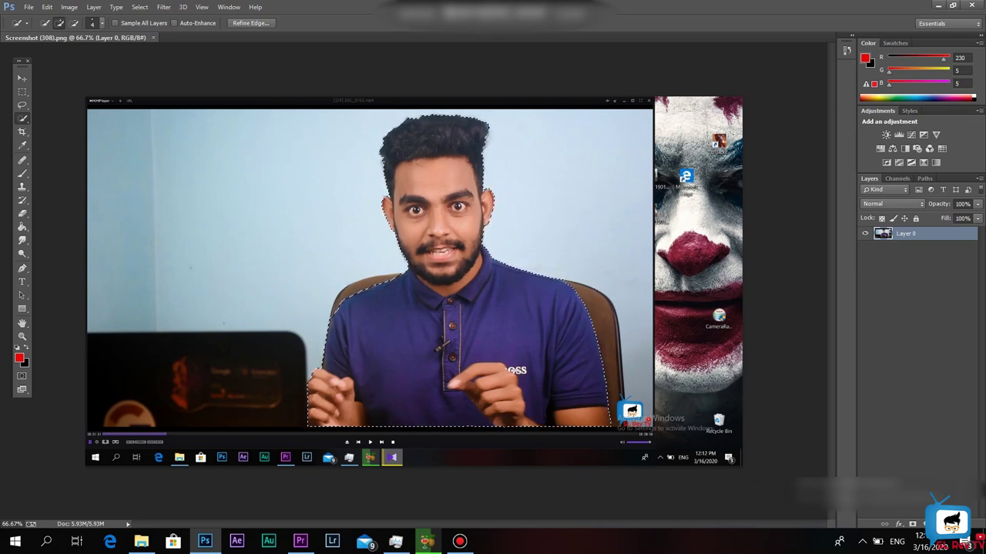
# Refine the edge of the man's selection by increasing the Smooth amount and adding a slight Feather
pyautogui.rightClick(473, 274)
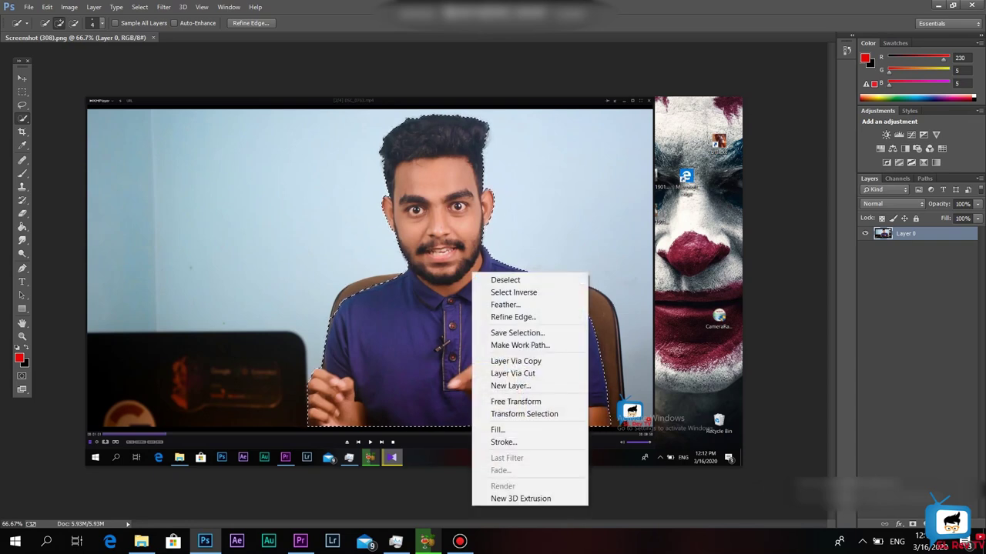
pyautogui.click(514, 317)
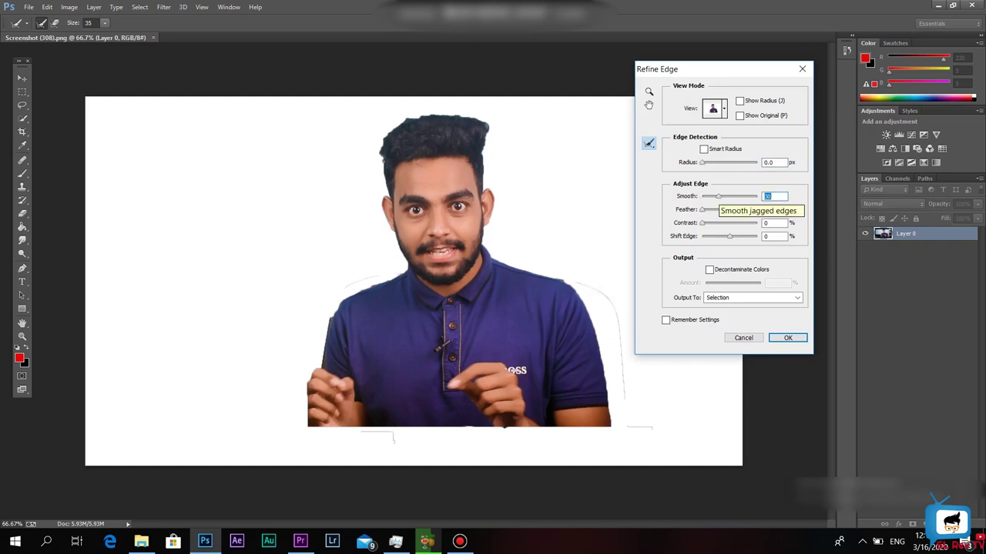
pyautogui.moveTo(718, 197); pyautogui.dragTo(721, 196)
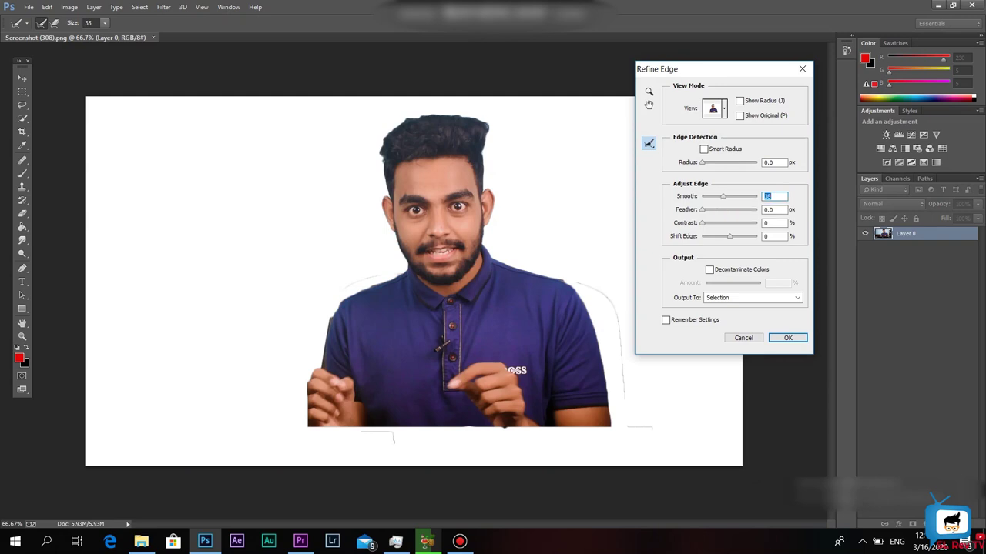
pyautogui.moveTo(707, 210); pyautogui.dragTo(717, 209)
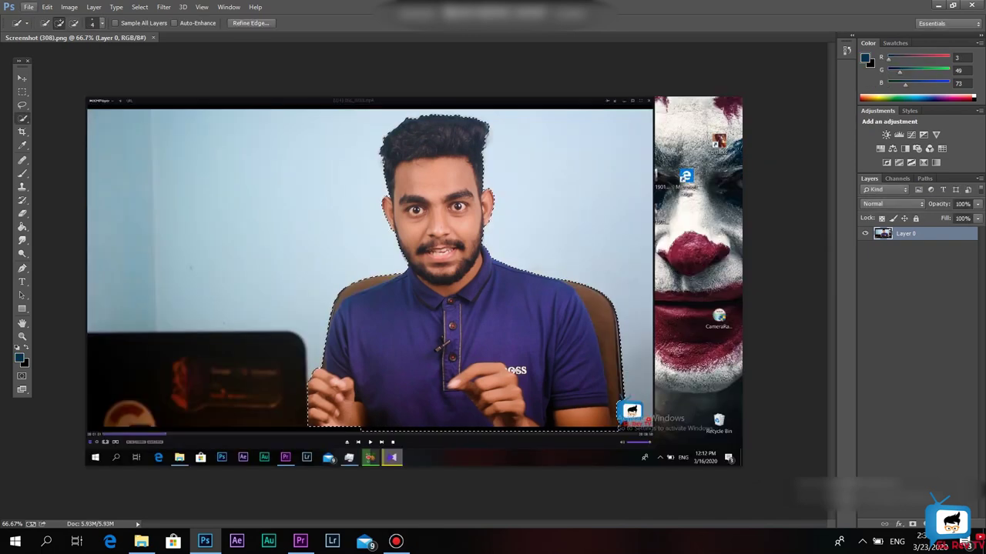
# Start a new document with a width of 1280 pixels and a height of 720 pixels
pyautogui.hotkey('alt', 'f')
pyautogui.press('Down')
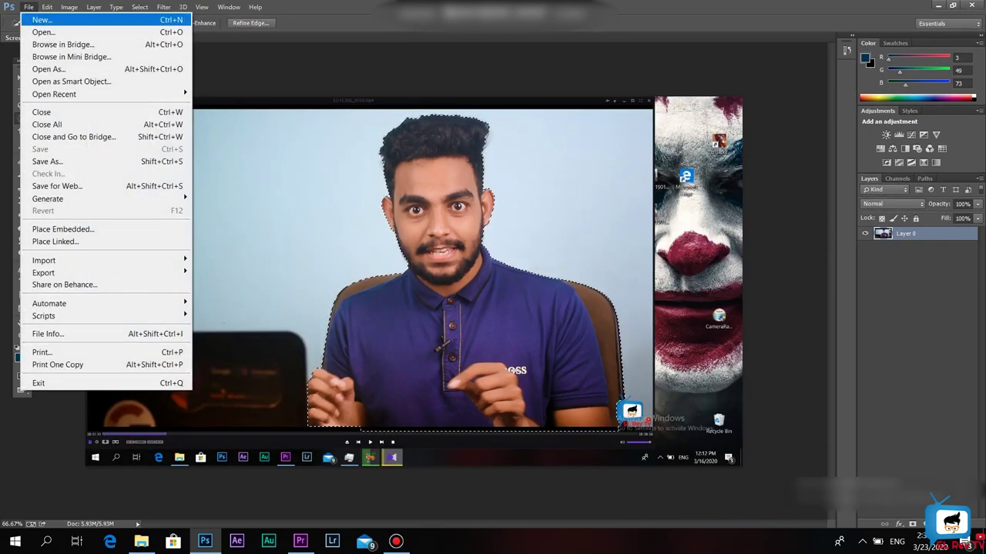
pyautogui.press('Return')
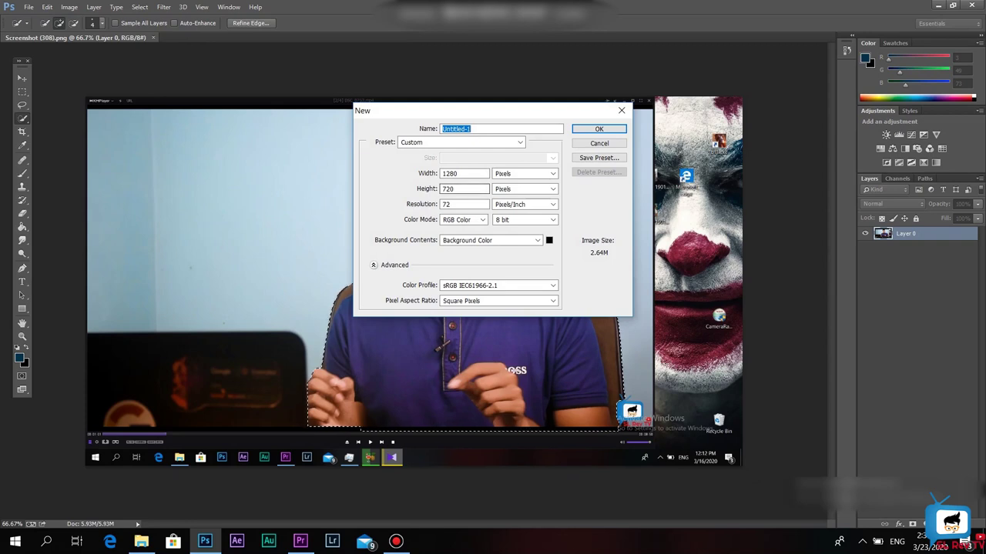
pyautogui.click(463, 175)
pyautogui.click(552, 174)
pyautogui.click(520, 185)
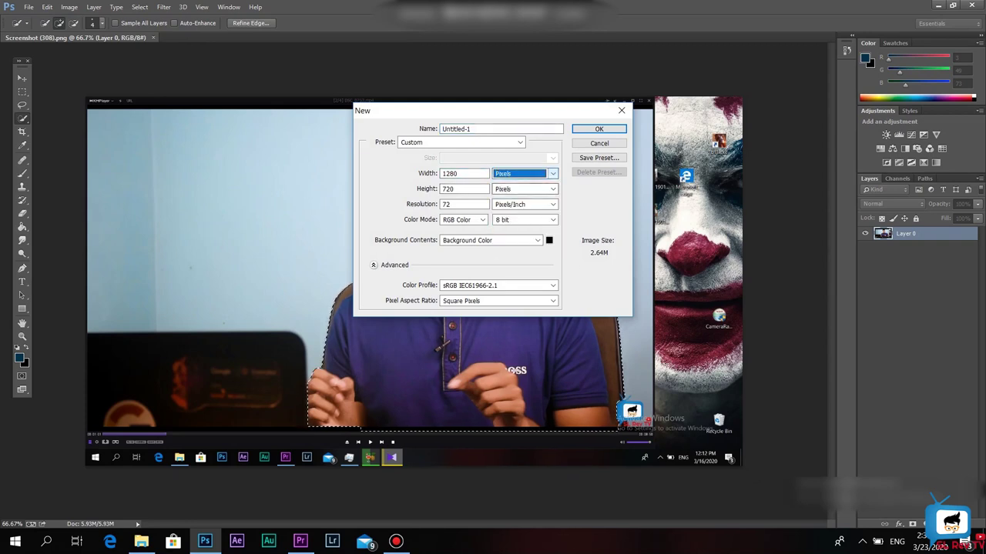
pyautogui.click(467, 189)
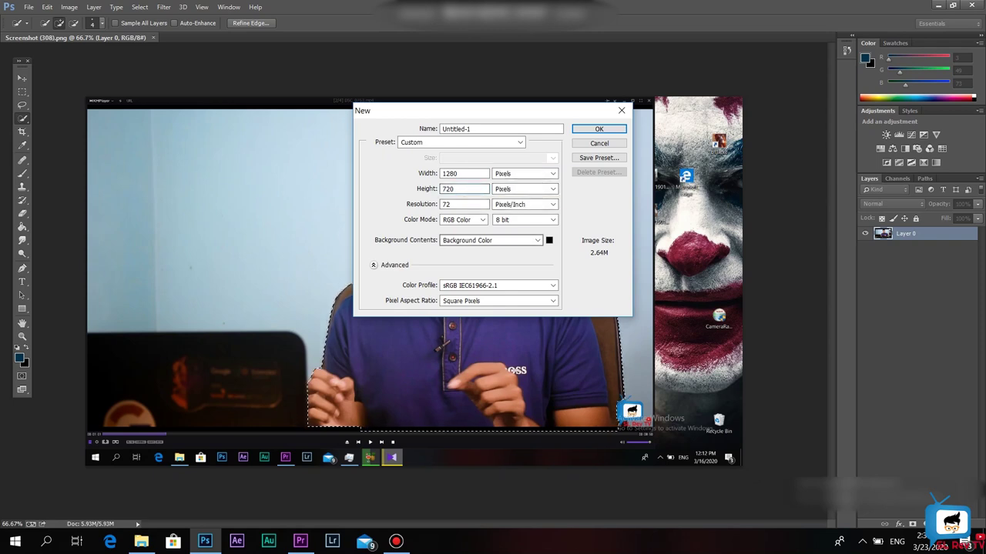
# Set the new document's background contents to black and create the document
pyautogui.click(536, 240)
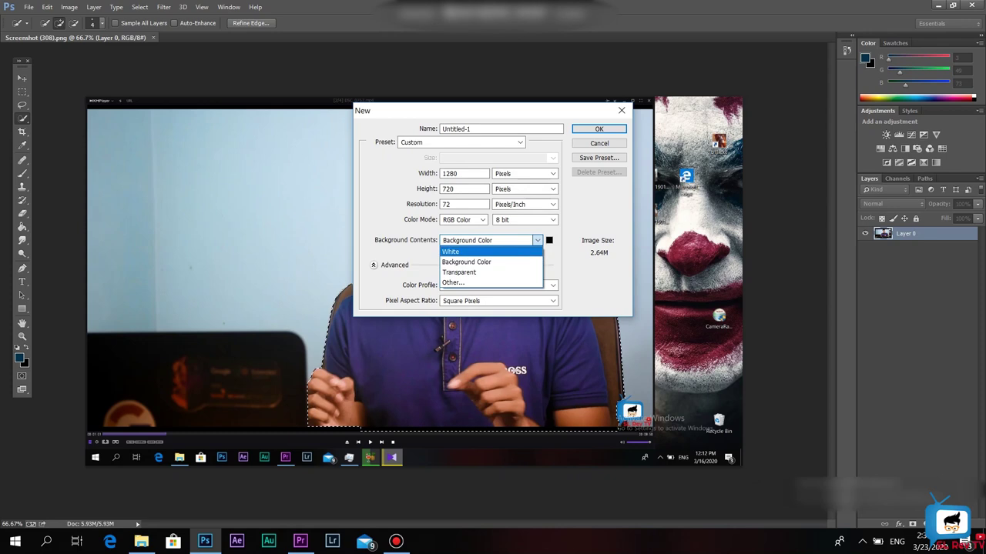
pyautogui.click(466, 261)
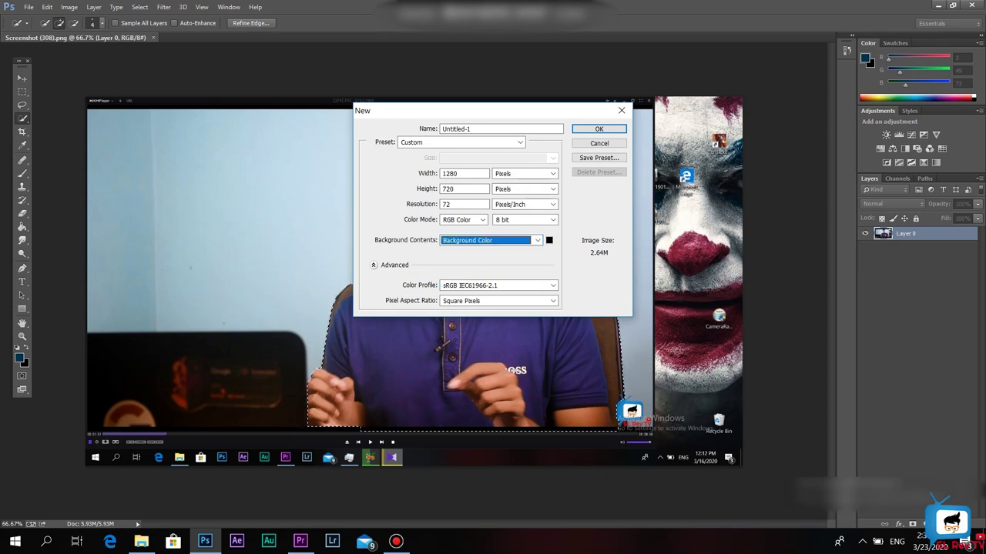
pyautogui.click(549, 240)
pyautogui.moveTo(589, 423); pyautogui.dragTo(636, 502)
pyautogui.click(743, 364)
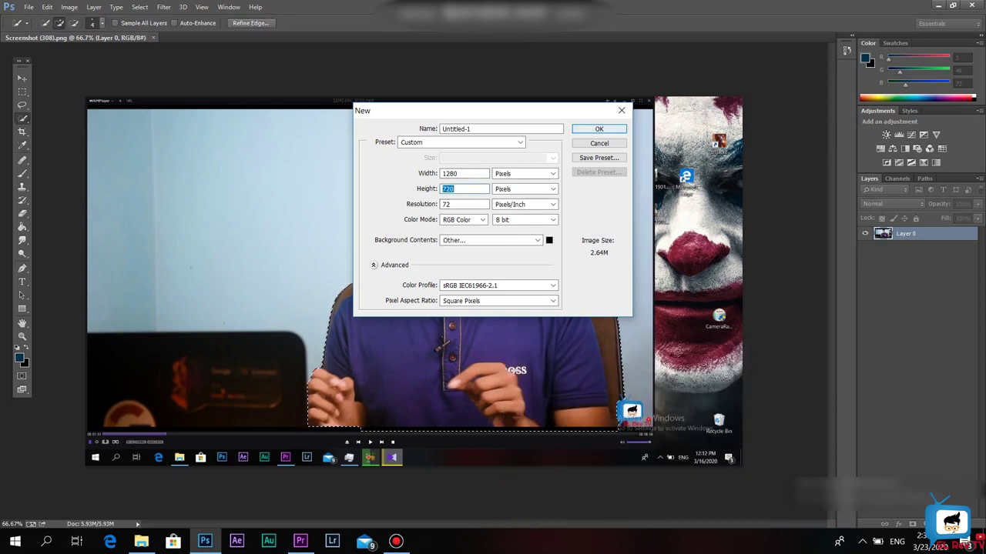
pyautogui.press('Escape')
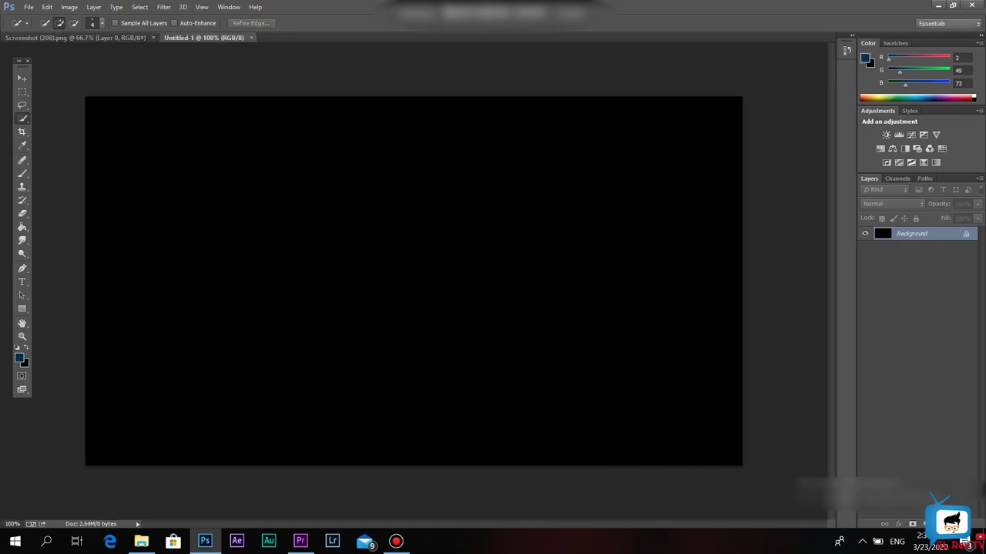
# Move the selected man from Screenshot (308).png into Untitled-1 and place him on the right side of the canvas
pyautogui.click(75, 37)
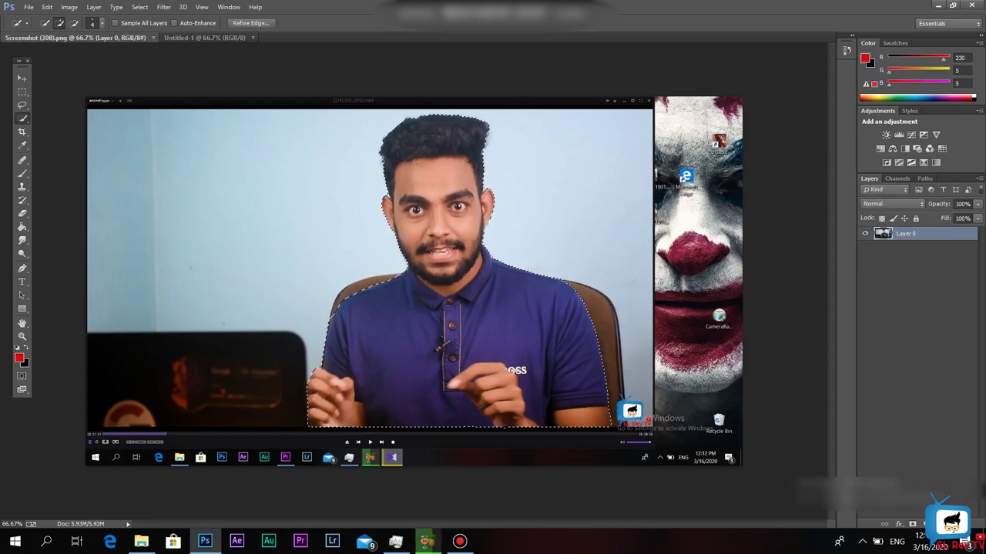
pyautogui.click(22, 78)
pyautogui.moveTo(438, 185); pyautogui.dragTo(462, 163)
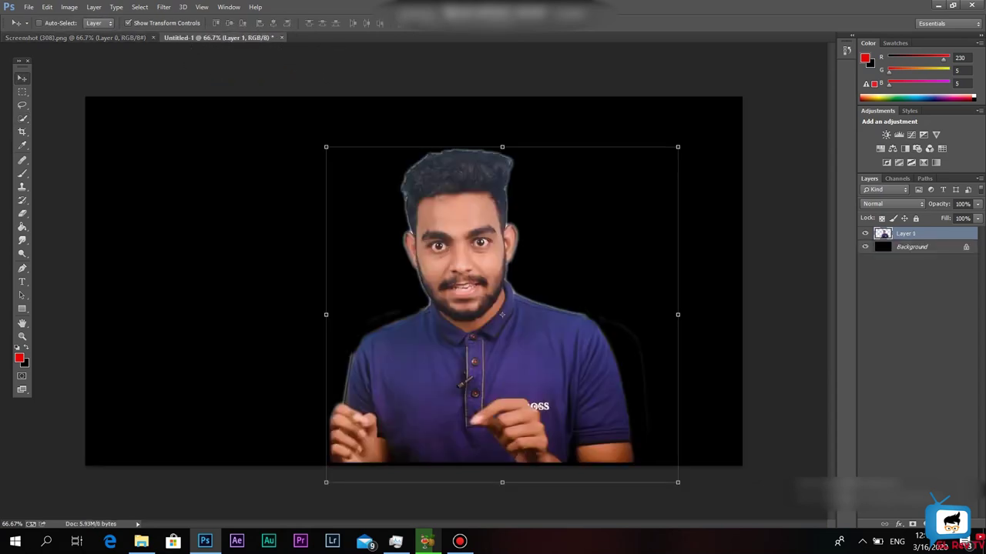
pyautogui.moveTo(497, 235); pyautogui.dragTo(606, 221)
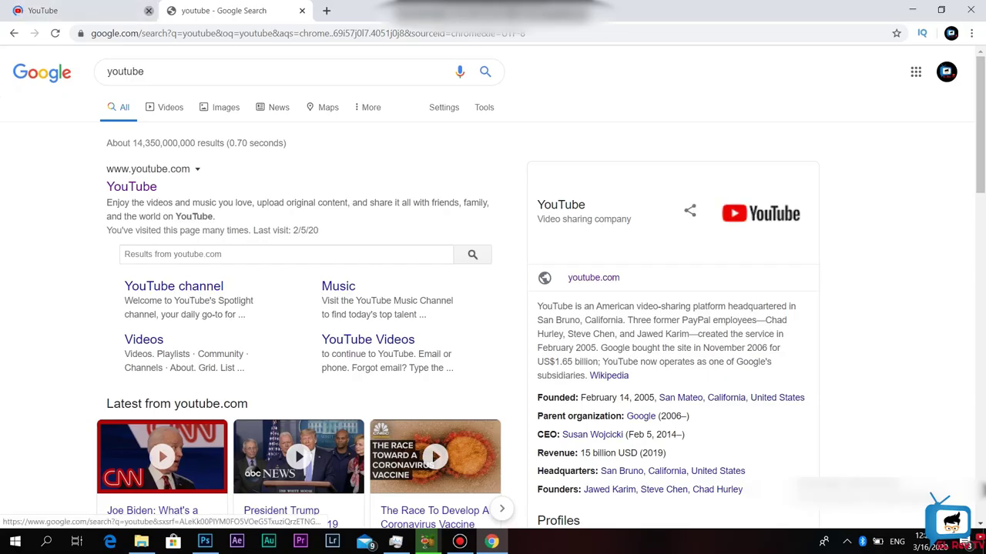
# Switch to Chrome and browse the Google image results for "youtube" for a background picture
pyautogui.click(148, 10)
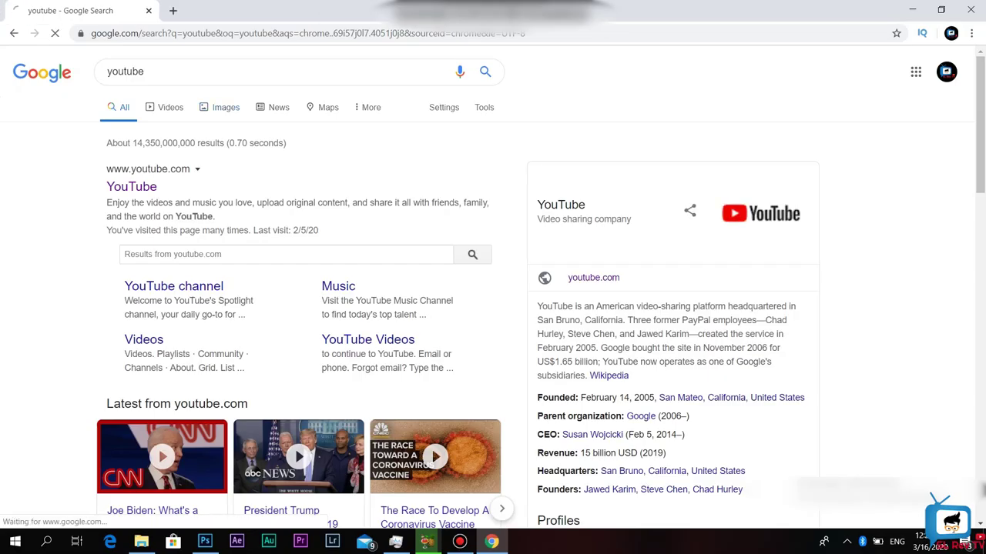
pyautogui.click(226, 107)
pyautogui.scroll(-10, 492, 308)
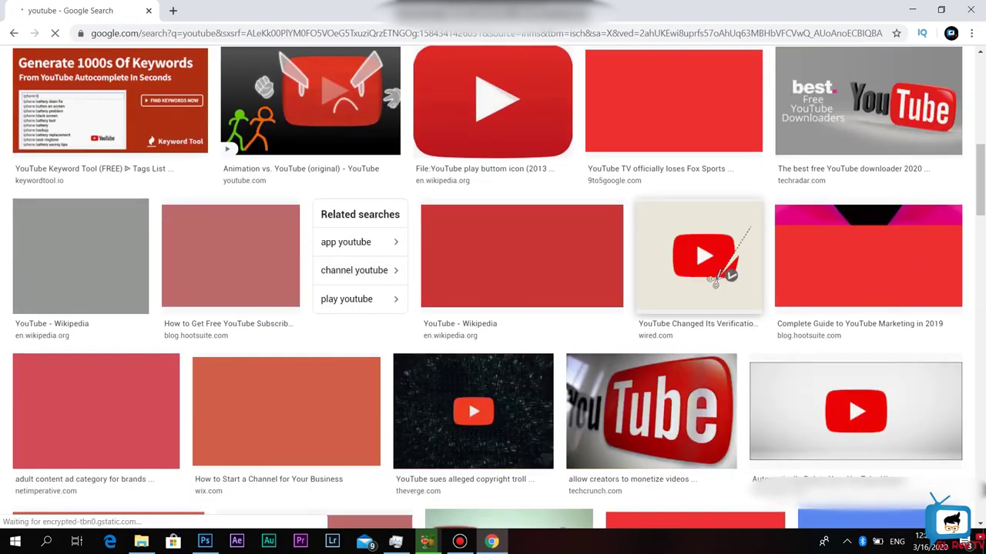
pyautogui.scroll(-7, 646, 76)
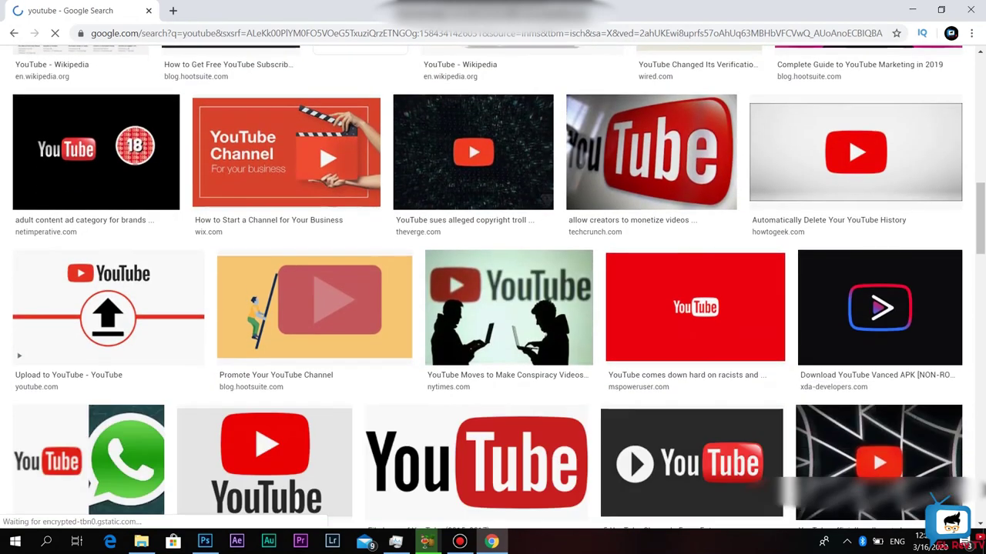
pyautogui.scroll(-8, 488, 369)
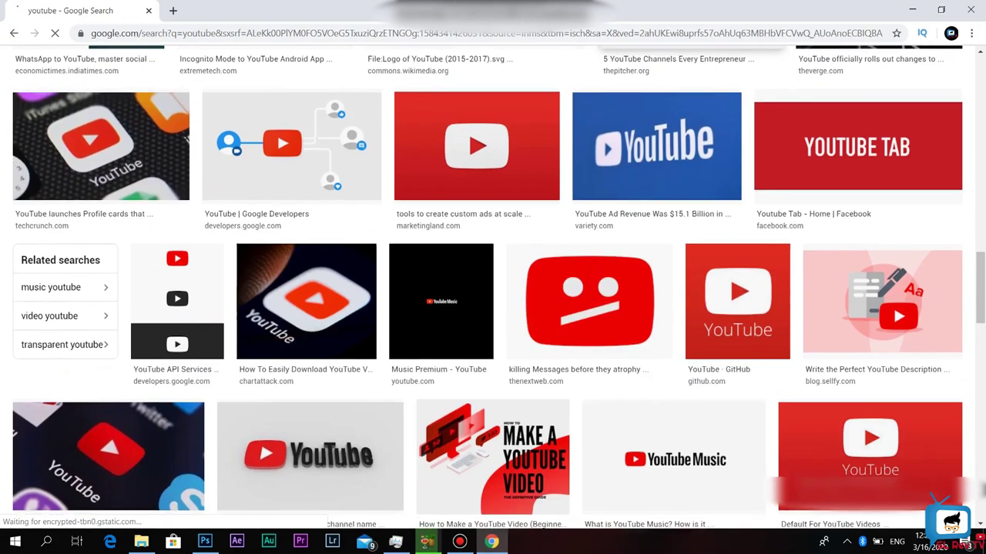
pyautogui.scroll(-10, 492, 287)
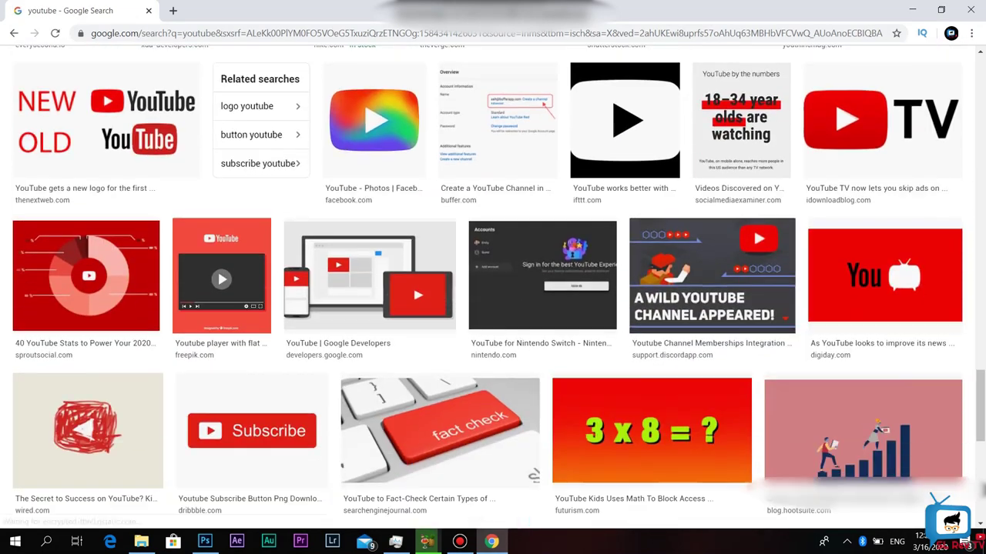
pyautogui.scroll(-1, 482, 522)
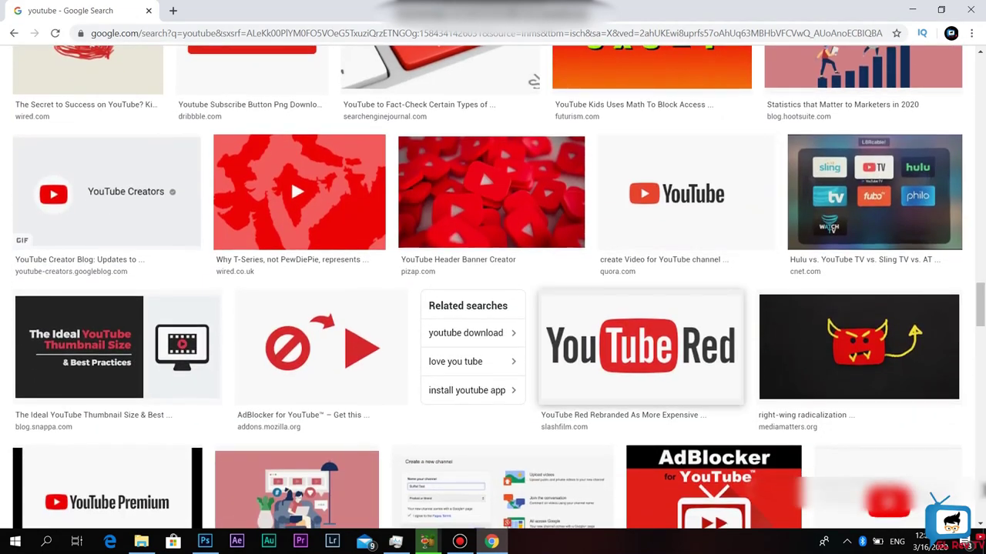
pyautogui.scroll(-4, 481, 522)
pyautogui.scroll(-4, 493, 292)
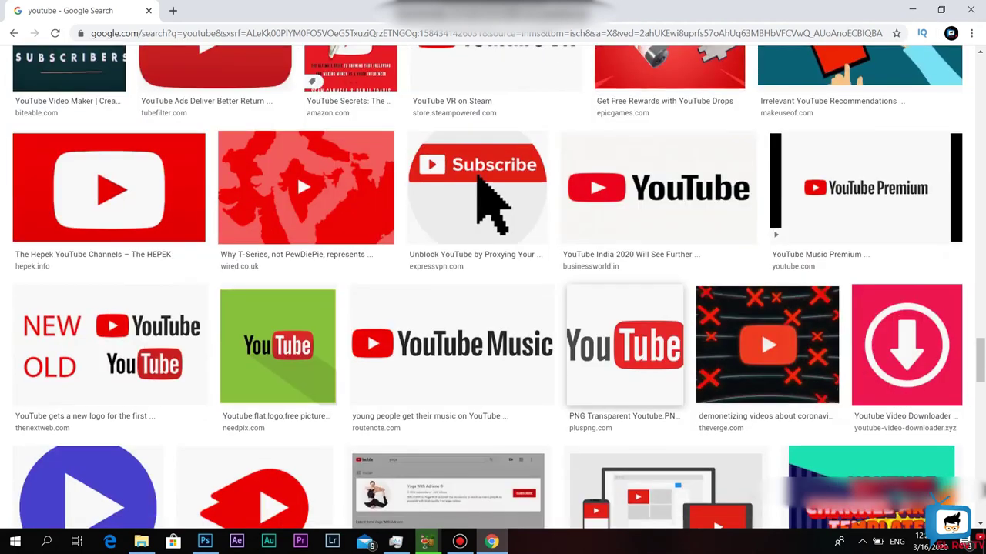
pyautogui.scroll(-4, 493, 293)
pyautogui.scroll(-8, 493, 287)
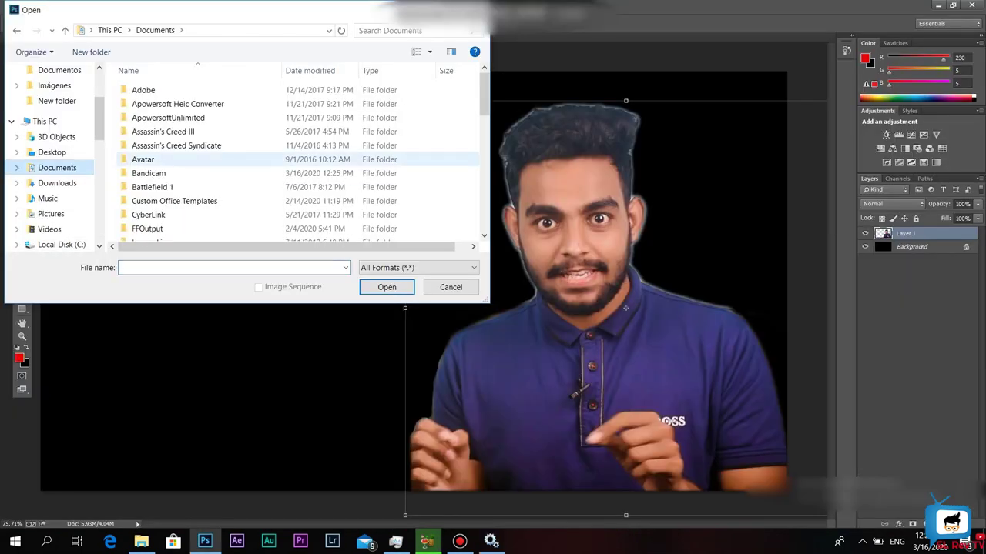
# Place 32149_youtube-logo-wallpaper.jpg behind the man in Untitled-1, stretched to 103.91% width and 101.85% height so it covers the canvas
pyautogui.scroll(-4, 354, 100)
pyautogui.scroll(-2, 354, 104)
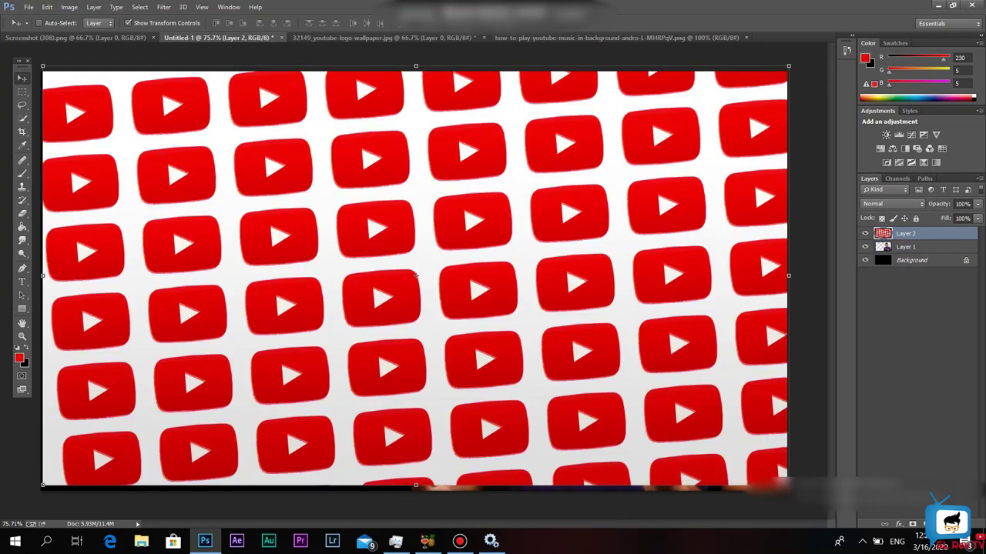
pyautogui.moveTo(462, 184)
pyautogui.mouseDown()
pyautogui.moveTo(471, 177)
pyautogui.moveTo(457, 194)
pyautogui.moveTo(508, 196)
pyautogui.moveTo(466, 202)
pyautogui.mouseUp()
pyautogui.moveTo(746, 79); pyautogui.dragTo(774, 72)
pyautogui.moveTo(694, 130); pyautogui.dragTo(720, 110)
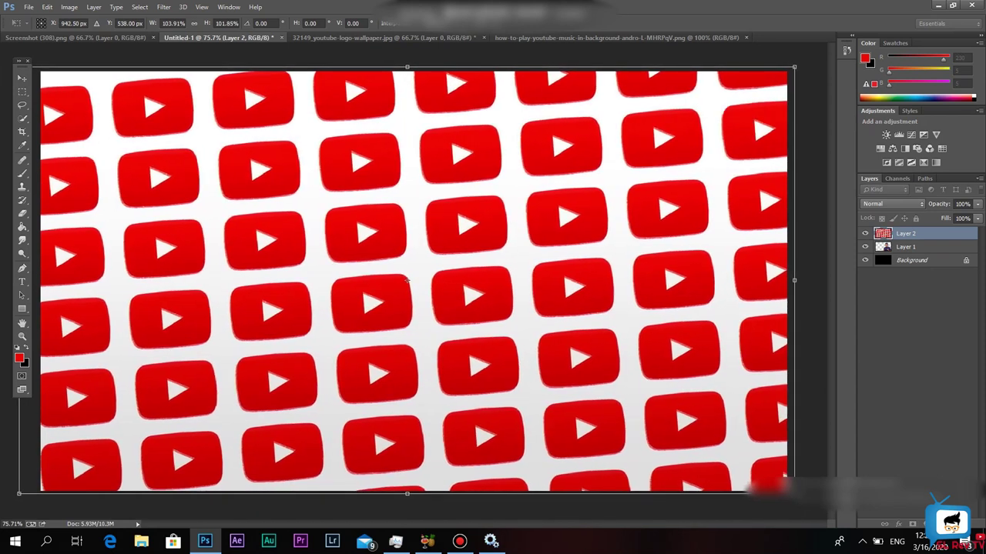
pyautogui.press('v')
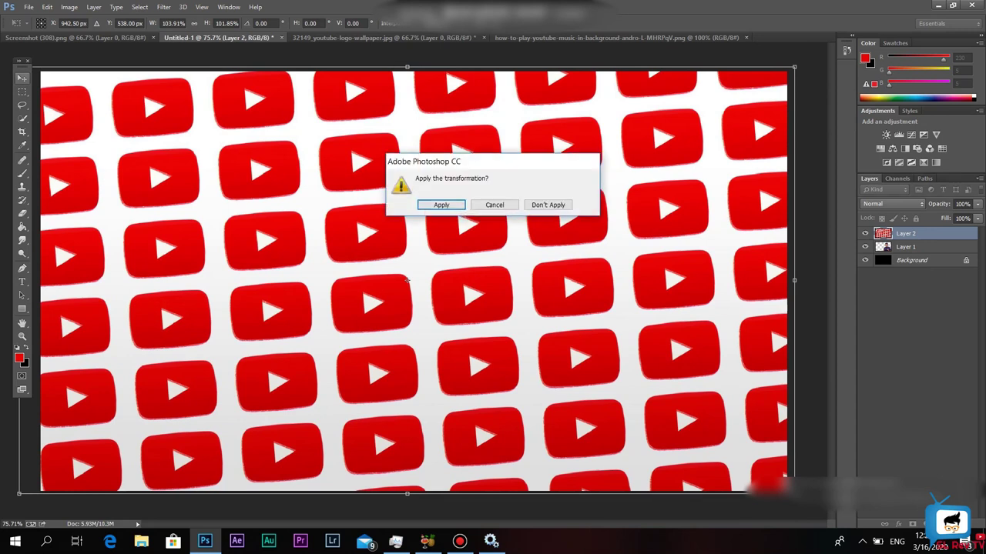
pyautogui.press('Return')
pyautogui.moveTo(907, 248); pyautogui.dragTo(907, 229)
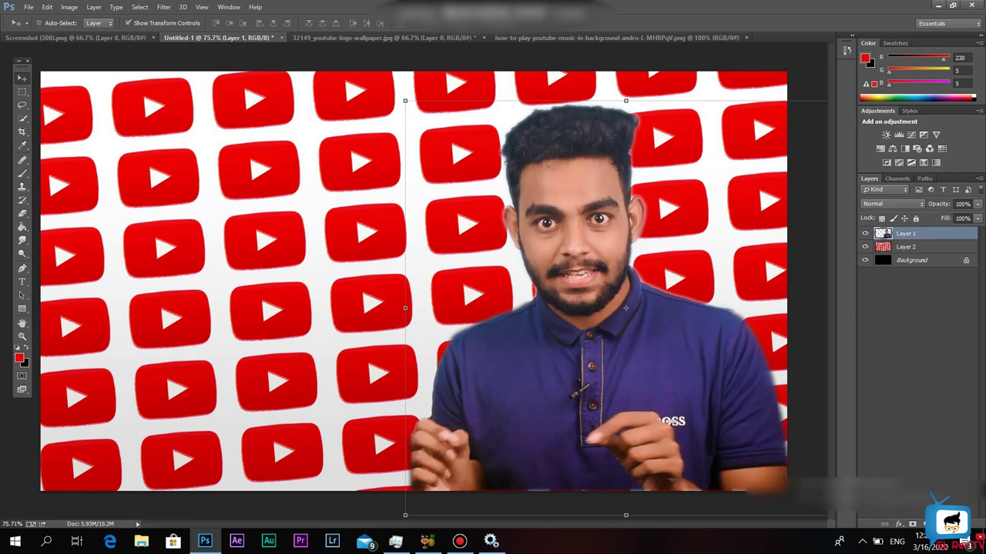
# Apply a Gaussian Blur with a 25.0 pixel radius to the YouTube logo background on Layer 2
pyautogui.hotkey('alt', '[')
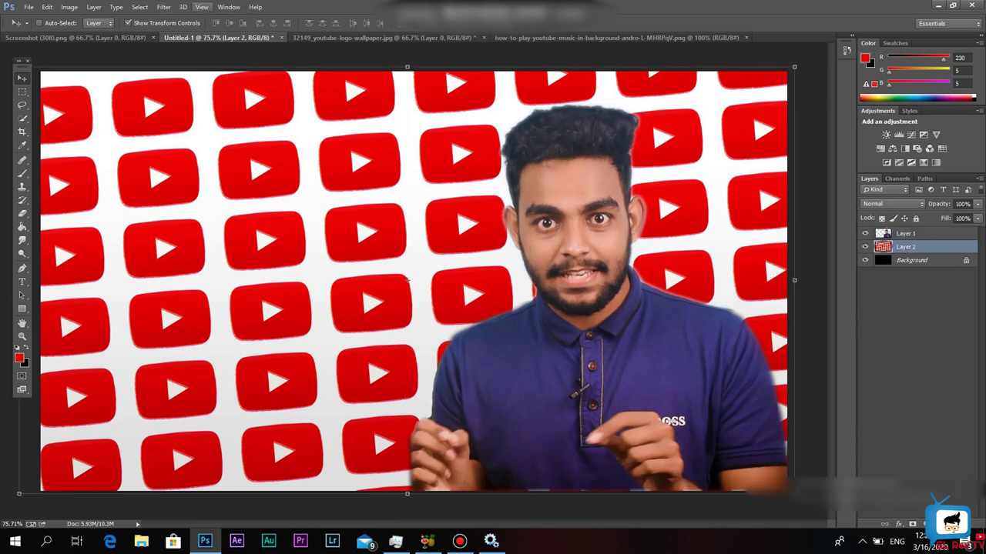
pyautogui.click(163, 7)
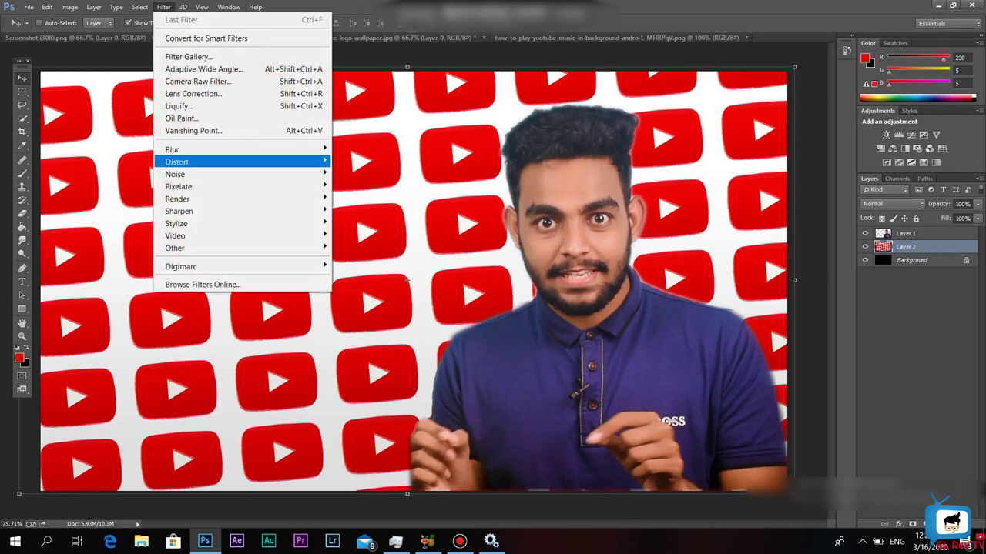
pyautogui.moveTo(231, 149)
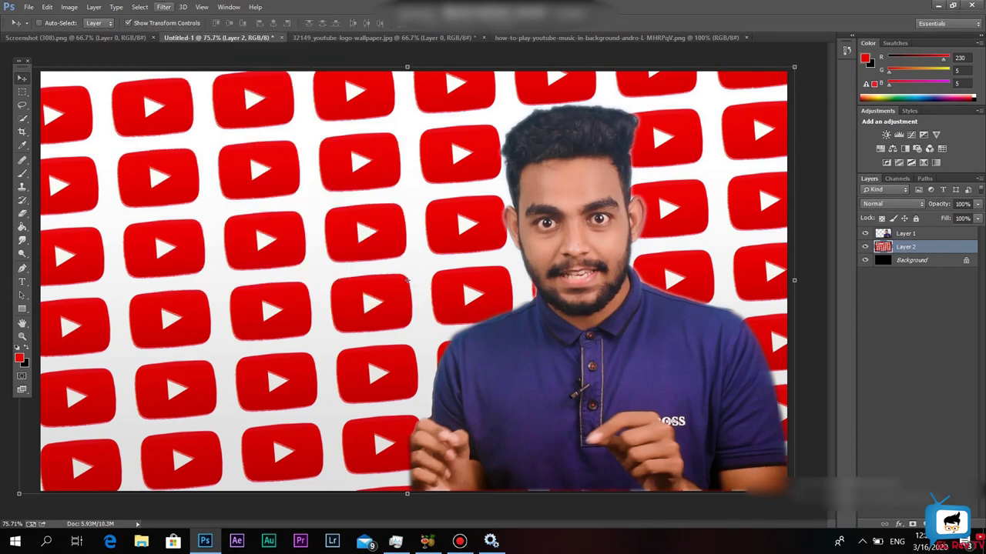
pyautogui.click(163, 7)
pyautogui.moveTo(246, 149)
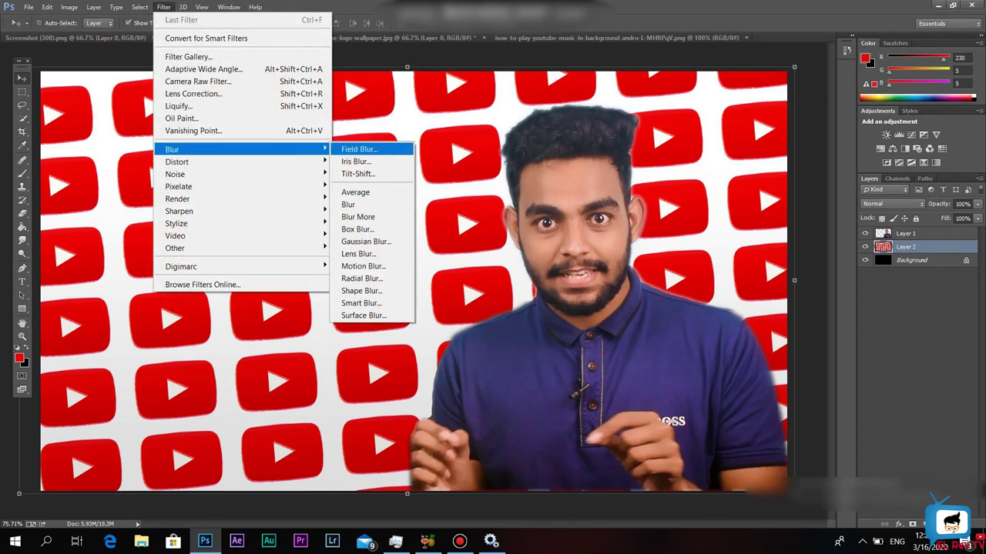
pyautogui.click(366, 241)
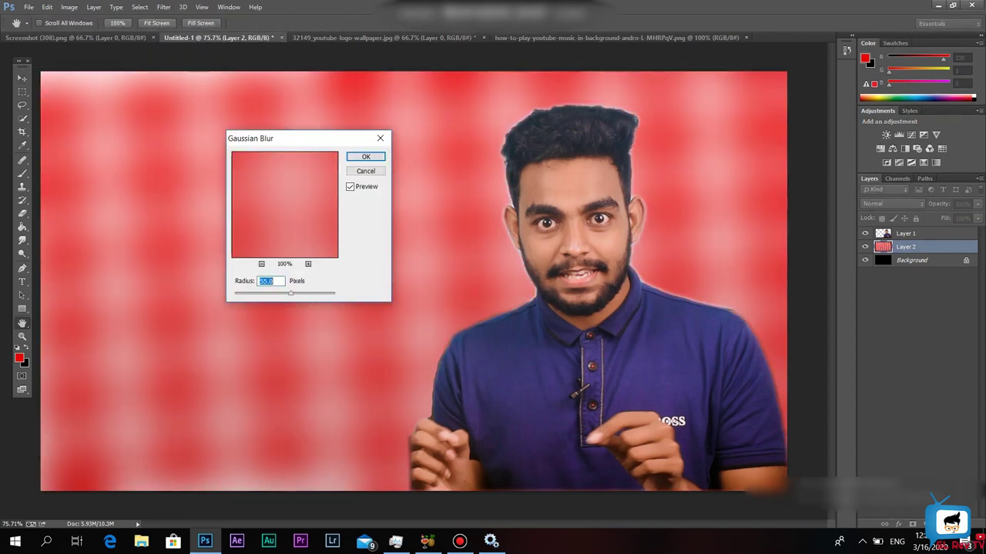
pyautogui.write('42.8')
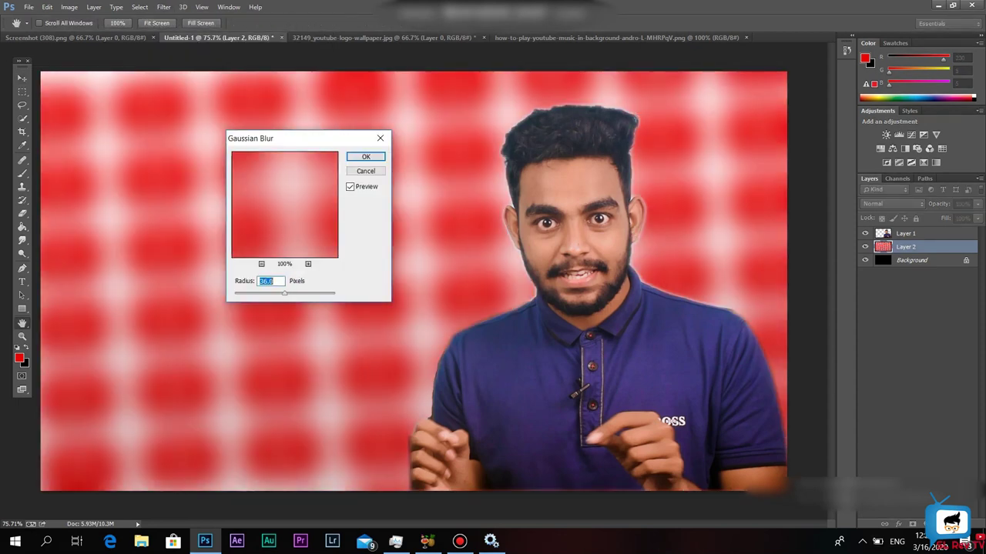
pyautogui.moveTo(284, 293); pyautogui.dragTo(282, 293)
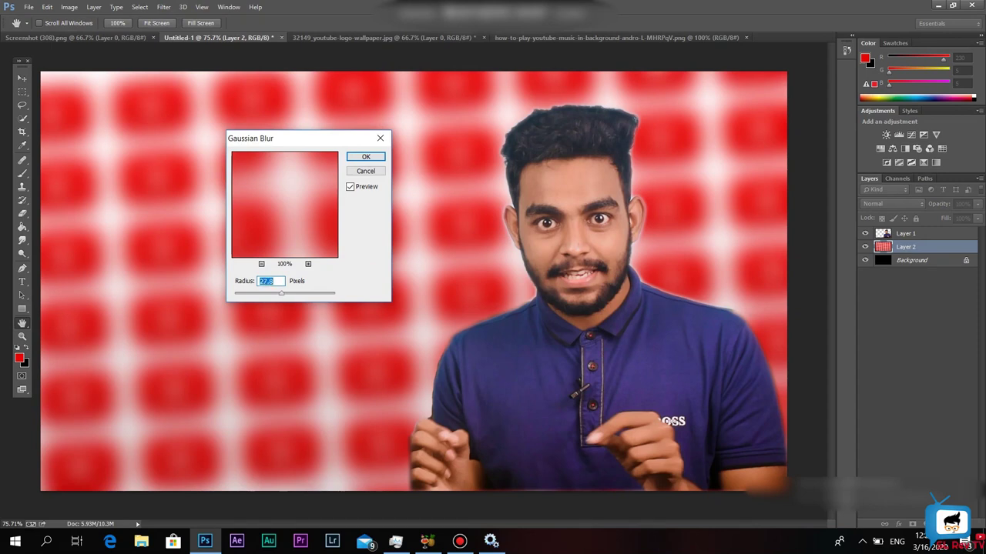
pyautogui.moveTo(281, 293); pyautogui.dragTo(284, 294)
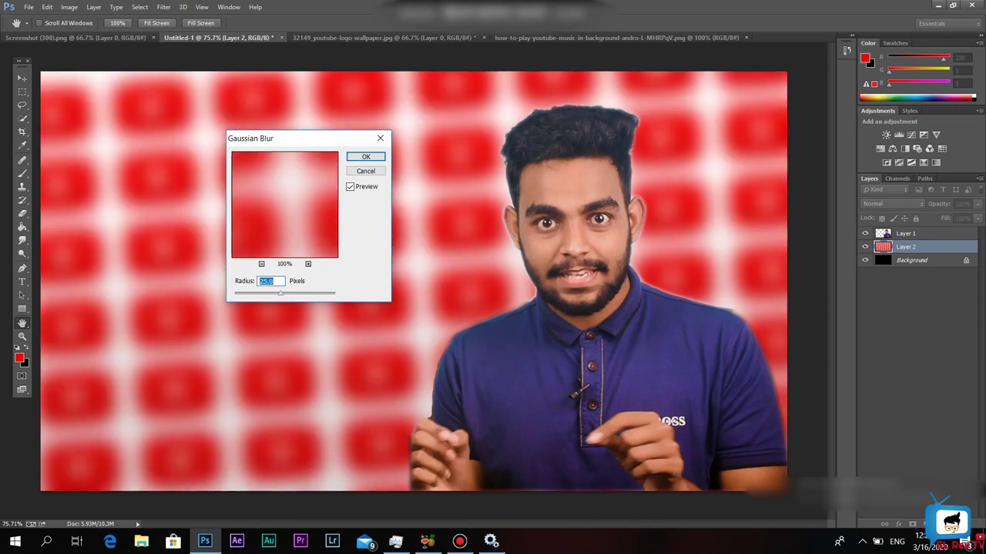
pyautogui.press('Return')
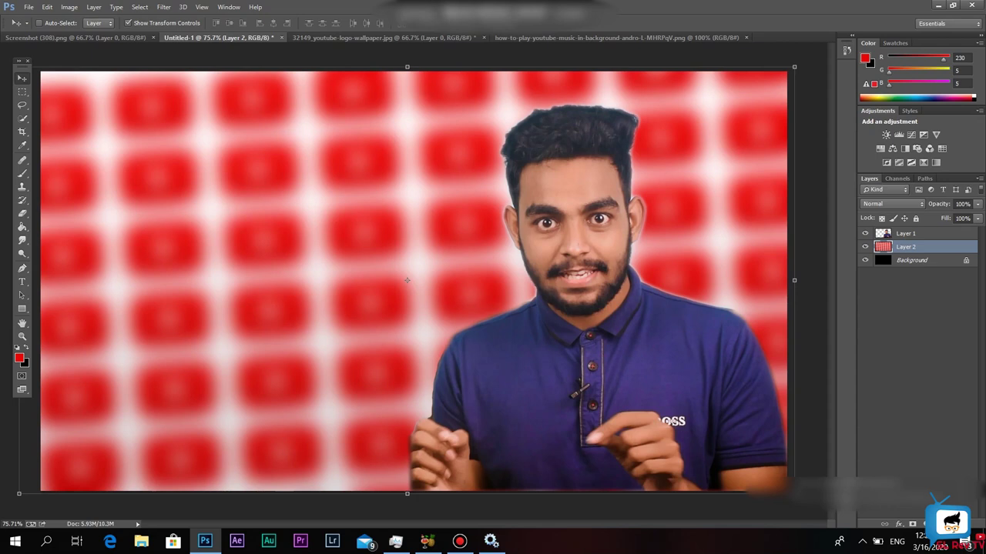
pyautogui.doubleClick(943, 246)
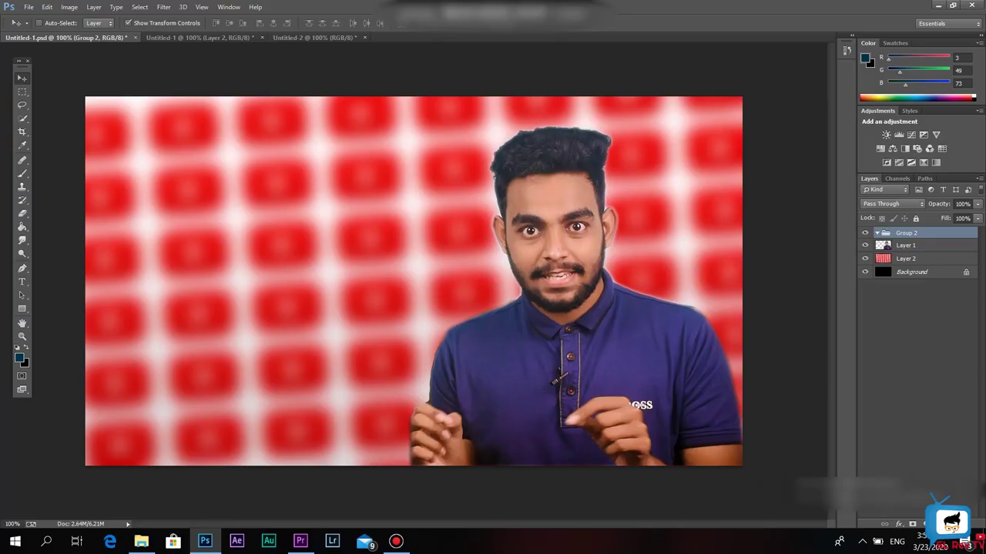
# Set the Type tool to the Bebas Neue font at 12 pt
pyautogui.press('t')
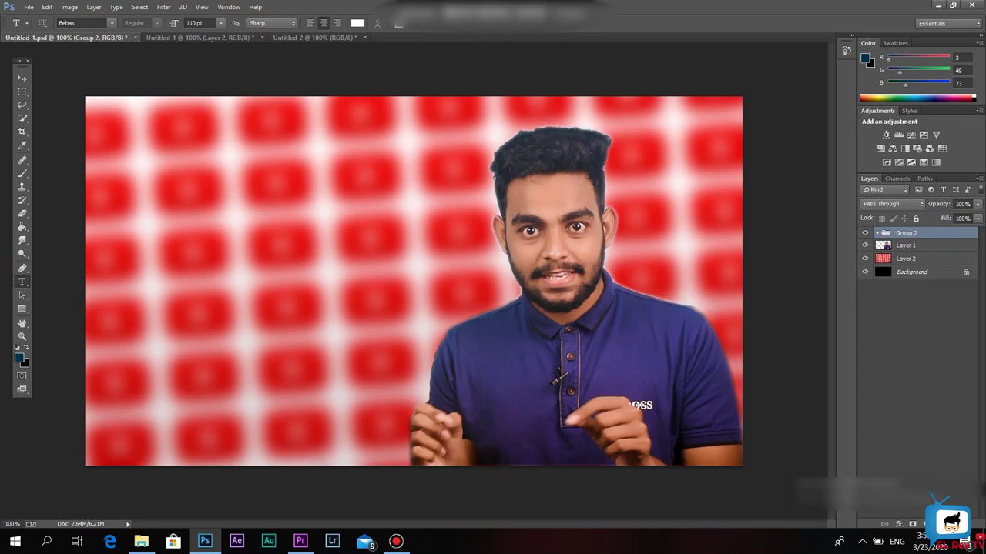
pyautogui.click(112, 23)
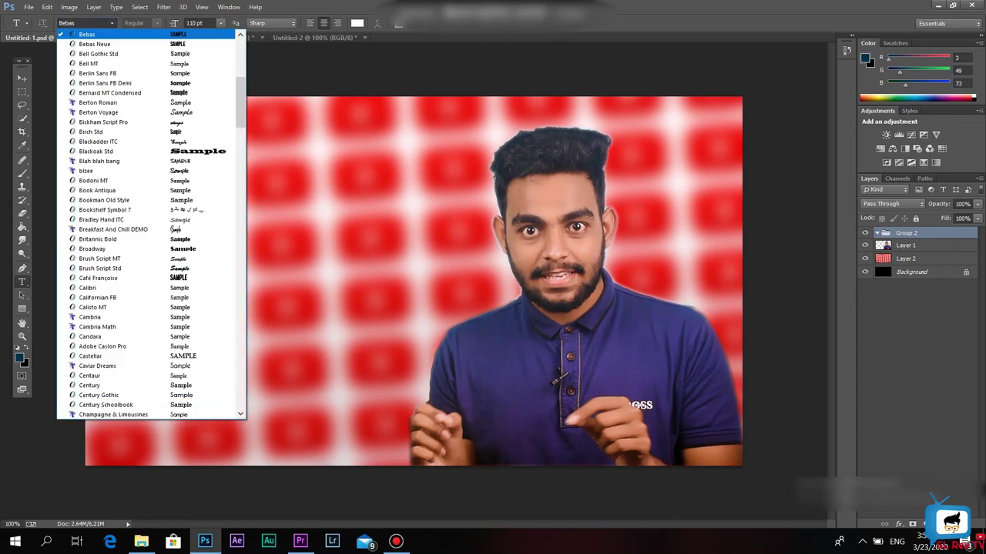
pyautogui.press('Down')
pyautogui.press('Return')
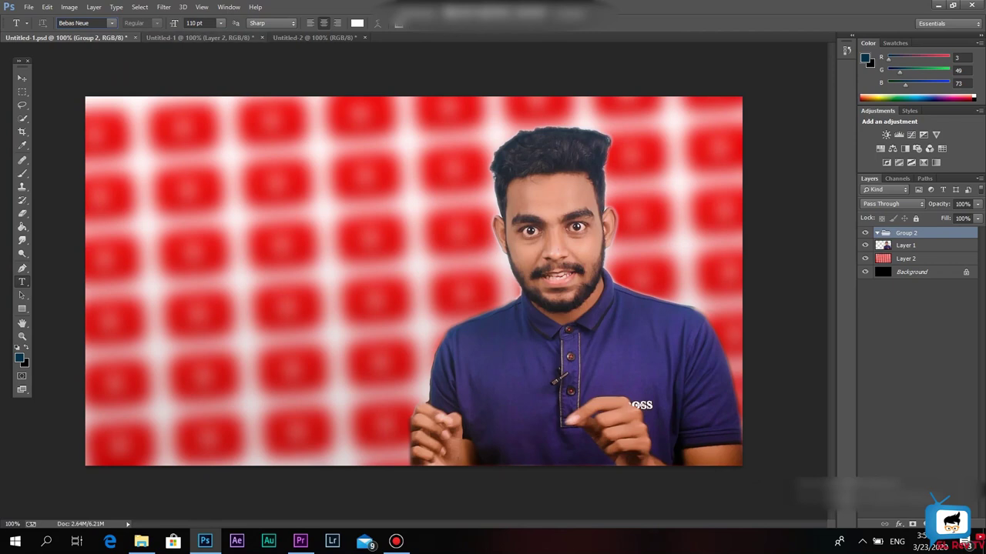
pyautogui.click(221, 23)
pyautogui.click(213, 114)
# Bring the YouTube logo from the transparent Untitled-1 document into Untitled-1.psd and place it in the canvas's upper-left corner
pyautogui.hotkey('ctrl', 'Tab')
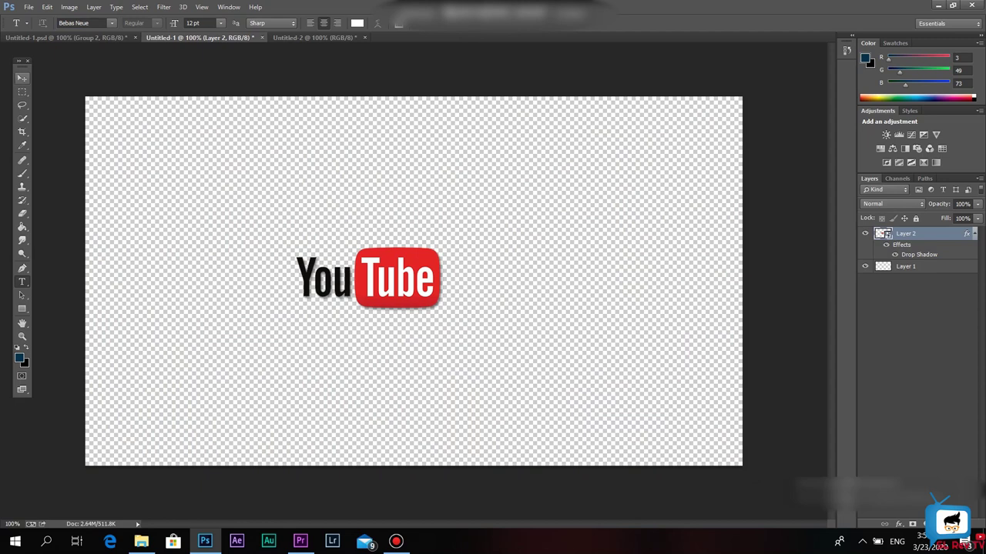
pyautogui.press('v')
pyautogui.moveTo(368, 277); pyautogui.dragTo(188, 150)
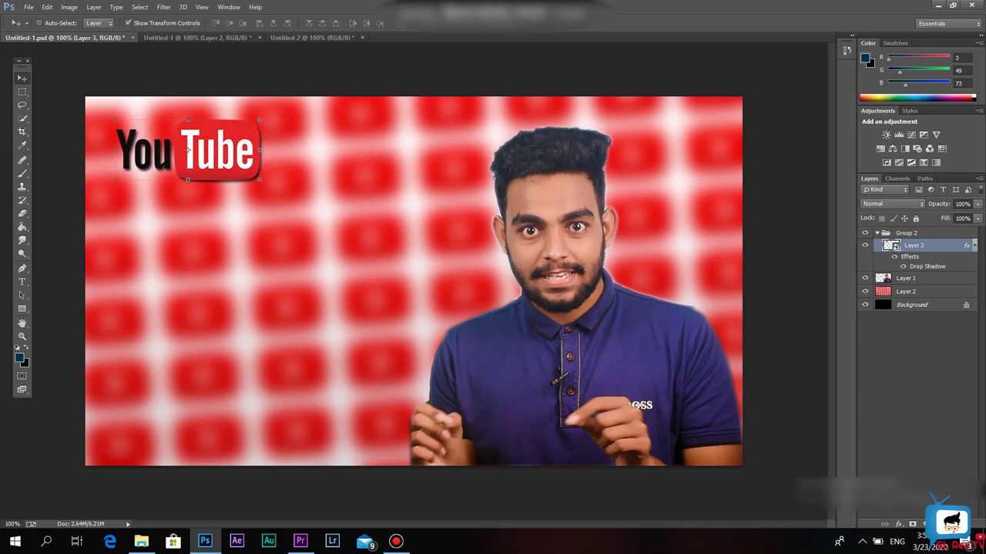
# Add a text box reading CHANNEL just right of the YouTube logo and select its whole text
pyautogui.press('t')
pyautogui.moveTo(283, 133); pyautogui.dragTo(440, 182)
pyautogui.write('CHANNEL')
pyautogui.hotkey('shift', 'Left')
pyautogui.hotkey('shift', 'Left')
pyautogui.hotkey('shift', 'Left')
pyautogui.hotkey('shift', 'Left')
pyautogui.hotkey('shift', 'Left')
pyautogui.hotkey('shift', 'Left')
pyautogui.hotkey('shift', 'Left')
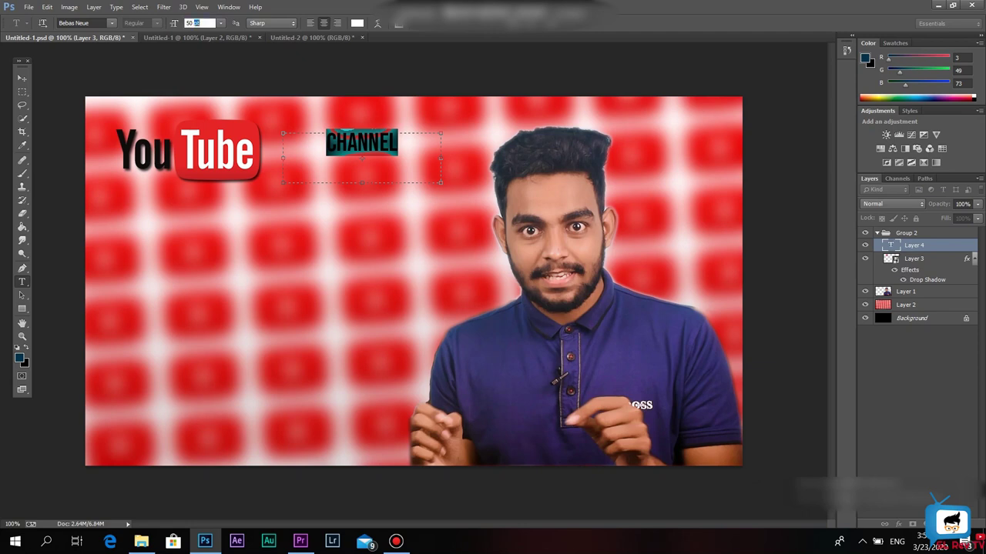
# Set the CHANNEL text's size to 110 pt and nudge it slightly closer to the YouTube logo
pyautogui.moveTo(196, 23); pyautogui.dragTo(186, 23)
pyautogui.write('110')
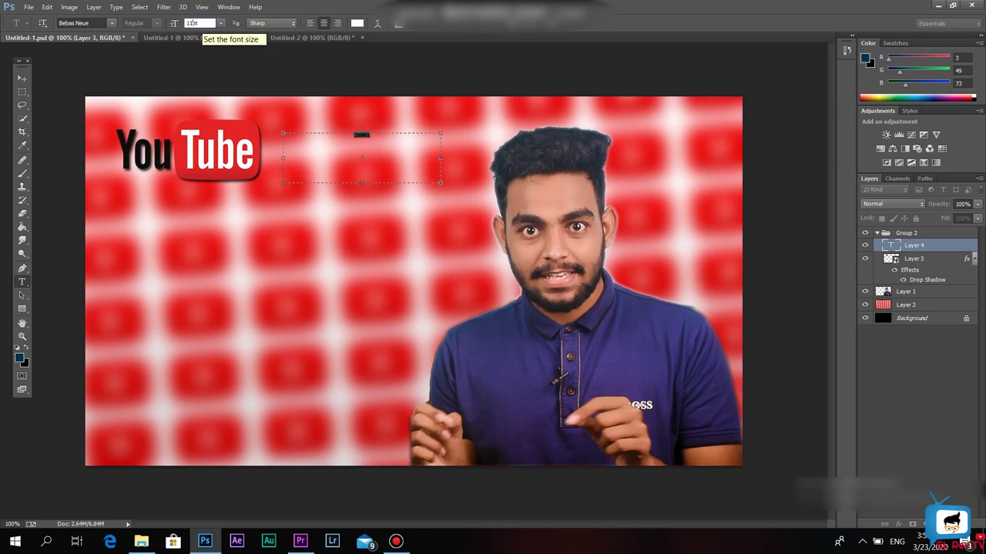
pyautogui.press('Return')
pyautogui.hotkey('ctrl', 'Return')
pyautogui.press('v')
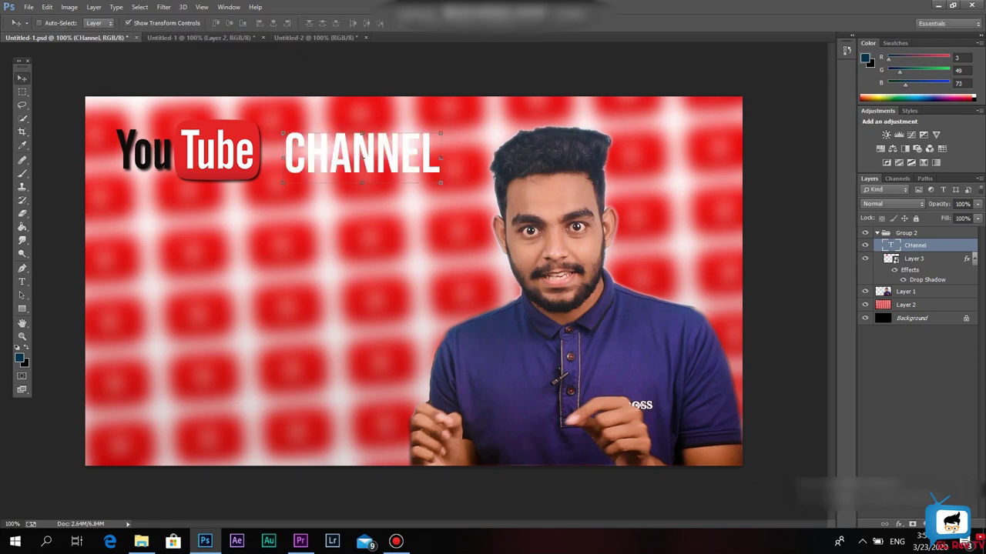
pyautogui.moveTo(365, 157); pyautogui.dragTo(361, 157)
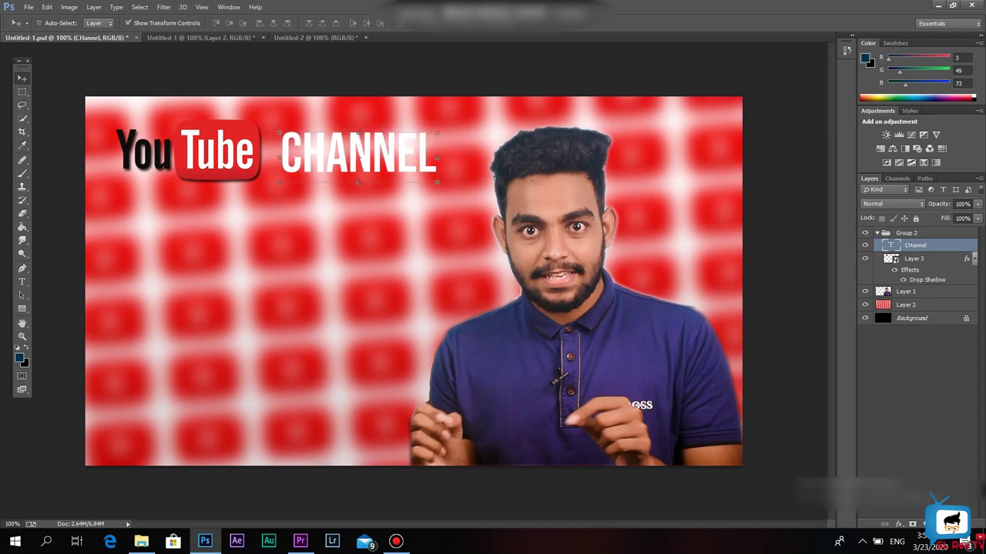
# Add a Drop Shadow layer style to the CHANNEL text, leaving Stroke and Inner Shadow off
pyautogui.doubleClick(944, 246)
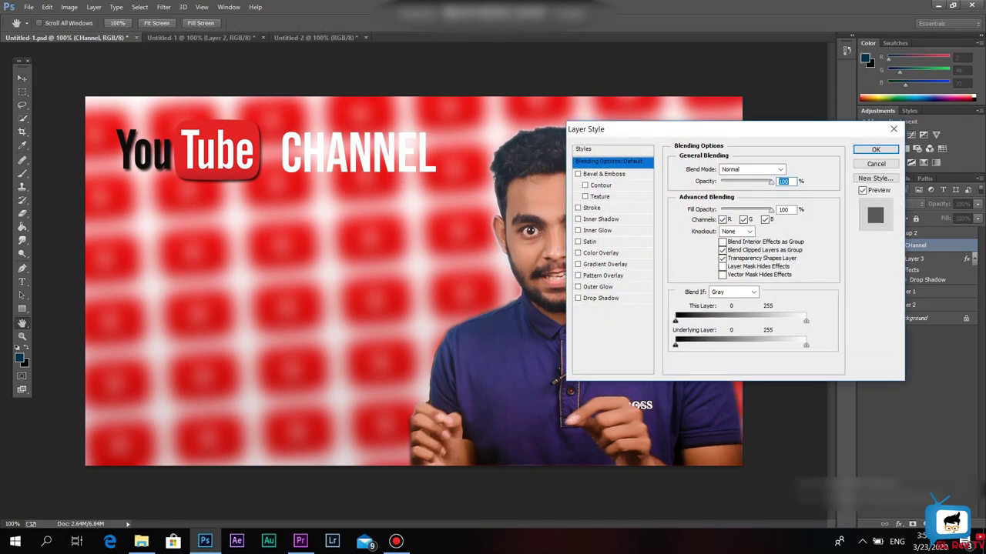
pyautogui.moveTo(724, 129); pyautogui.dragTo(677, 124)
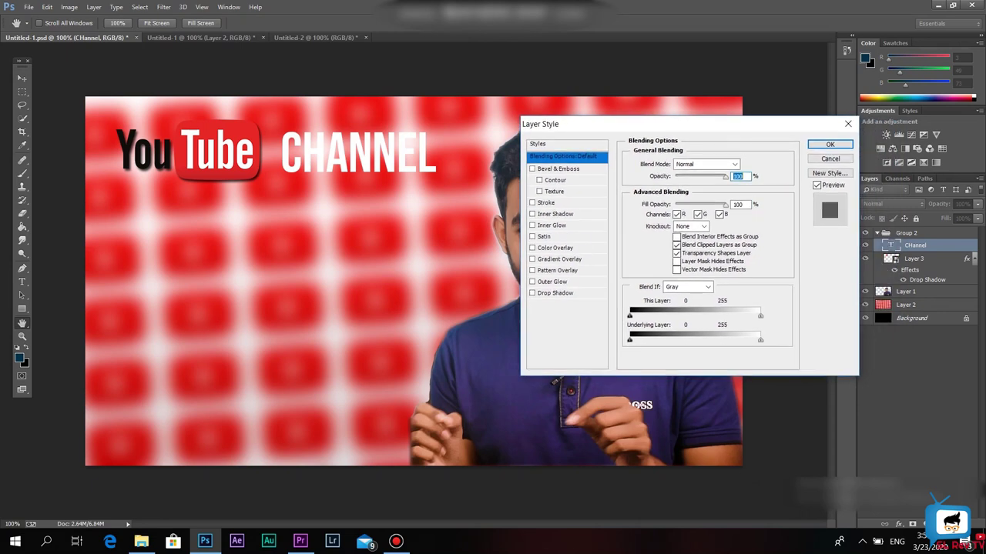
pyautogui.click(543, 201)
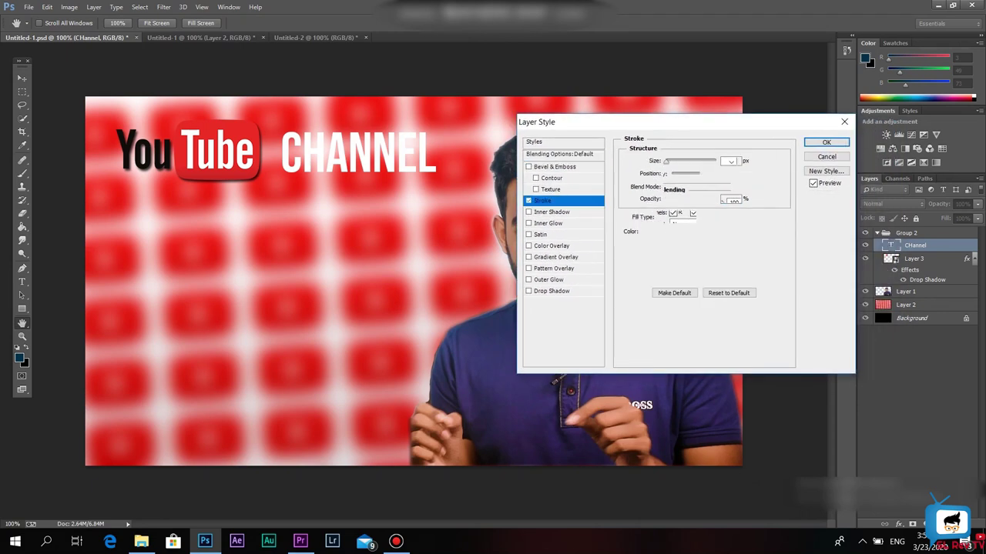
pyautogui.click(552, 212)
pyautogui.click(529, 212)
pyautogui.click(529, 201)
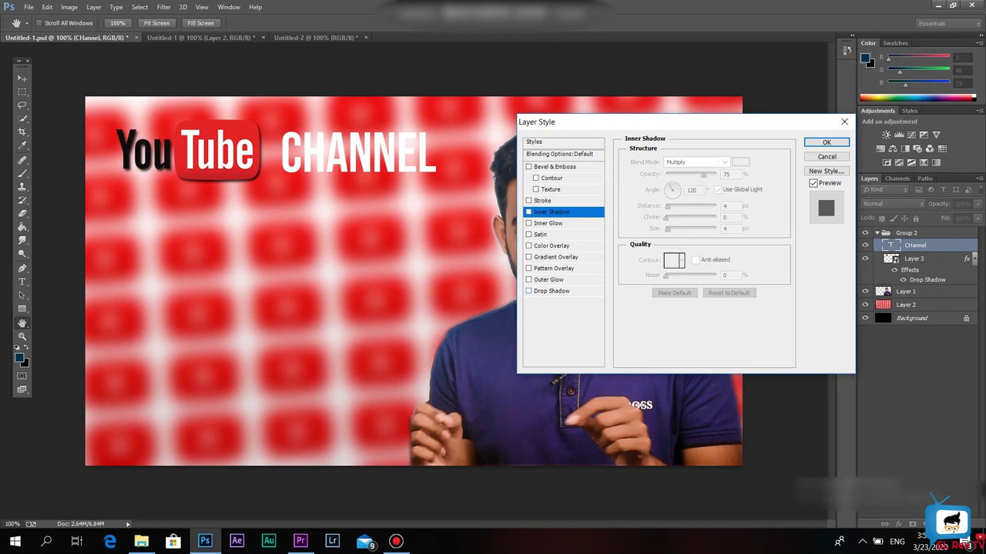
pyautogui.click(529, 291)
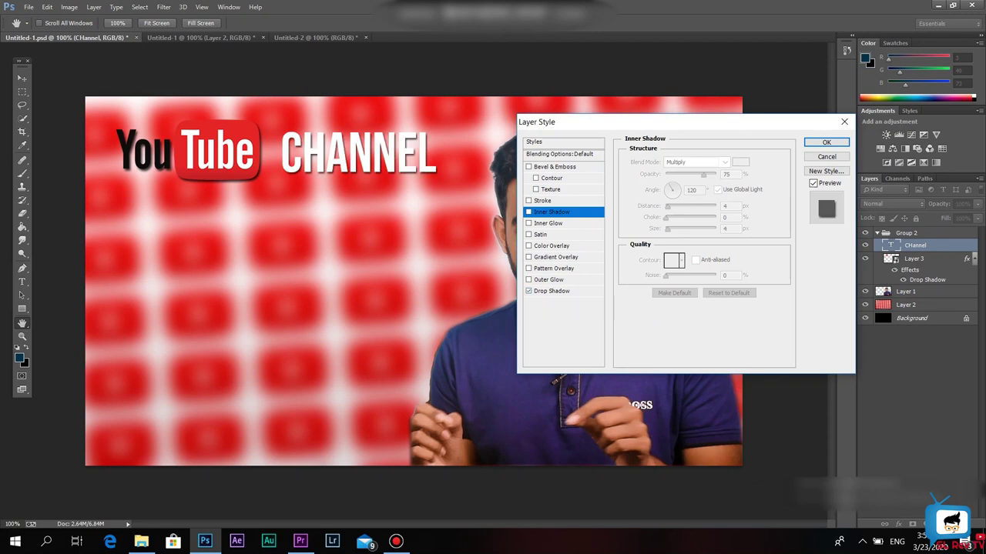
pyautogui.press('Return')
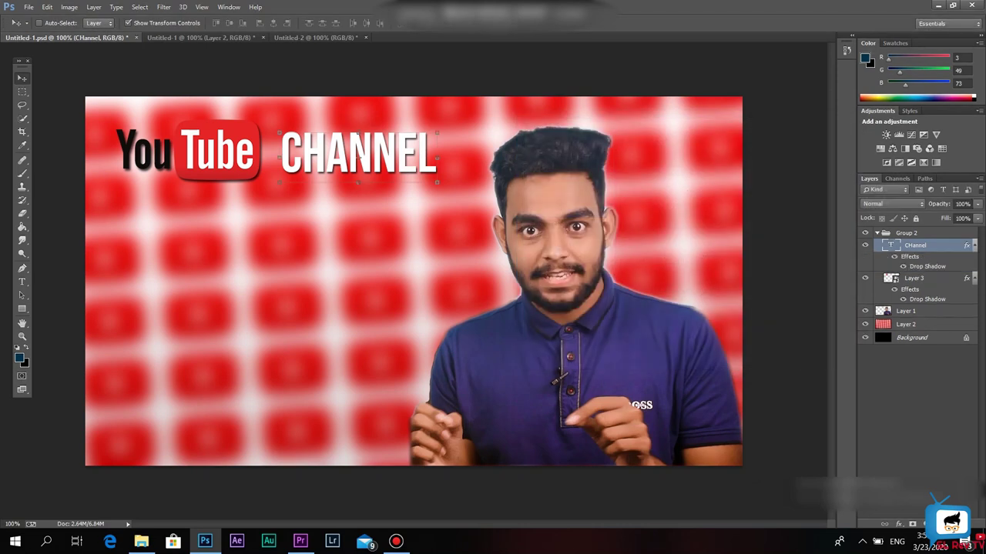
# Bring the three selected title text layers from Untitled-2 into Untitled-1.psd and place them below the YouTube CHANNEL line
pyautogui.click(316, 38)
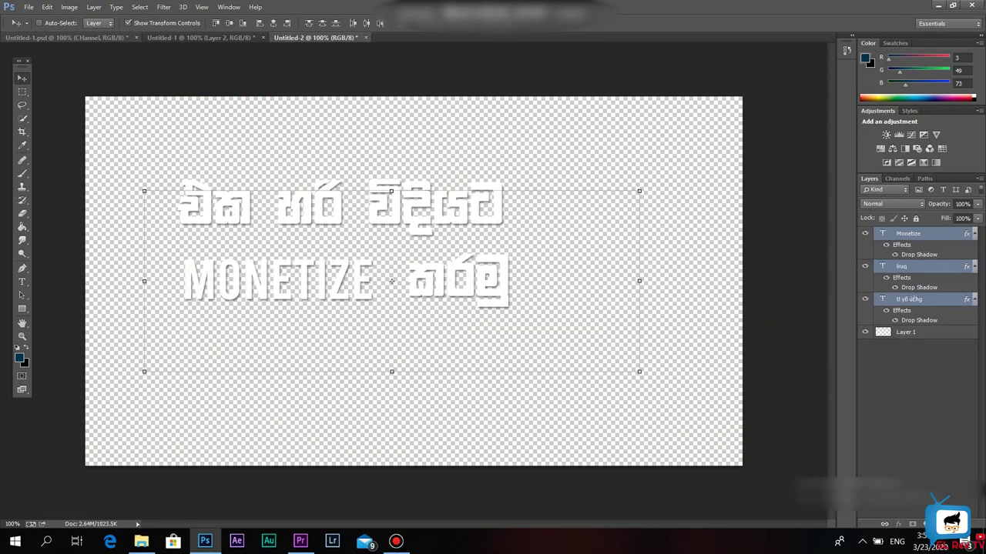
pyautogui.moveTo(443, 219); pyautogui.dragTo(412, 223)
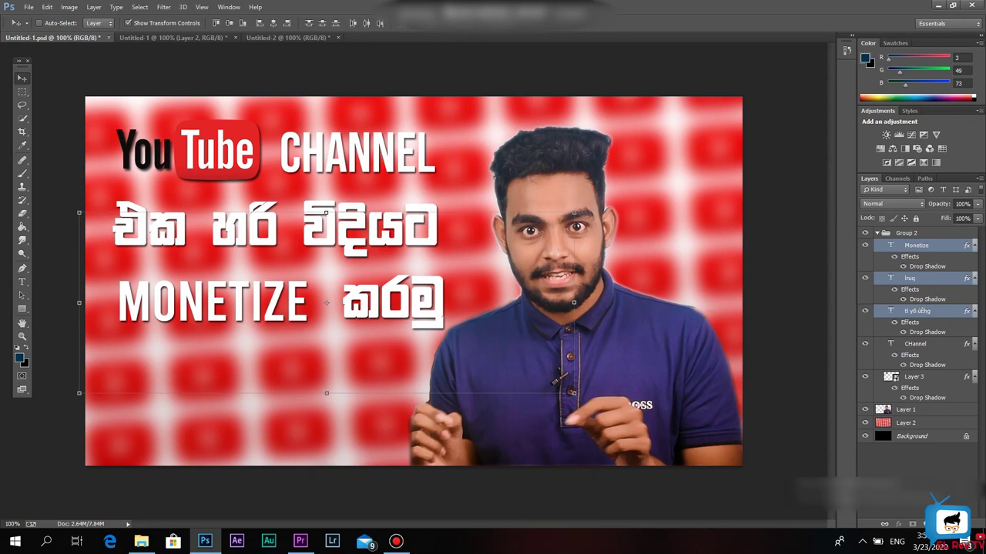
pyautogui.press('m')
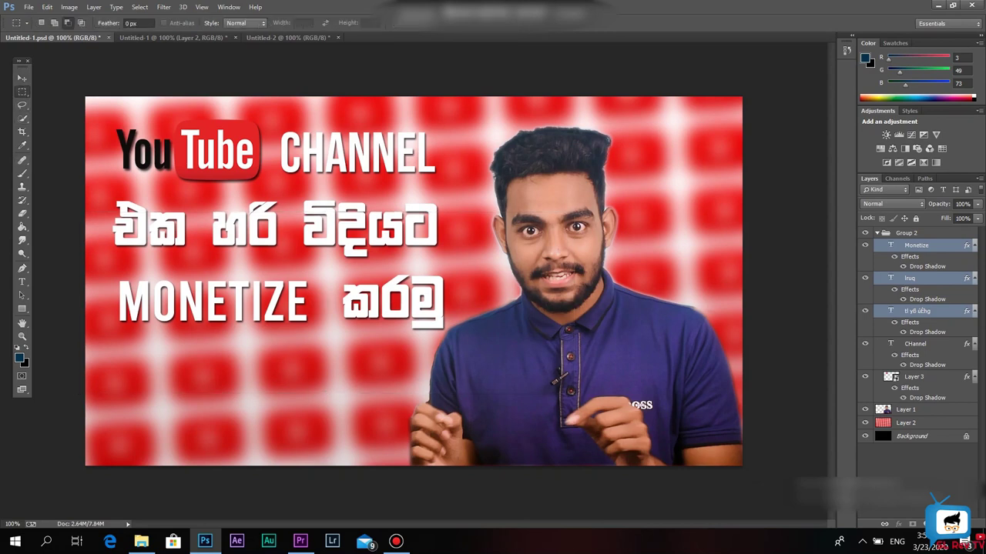
pyautogui.press('v')
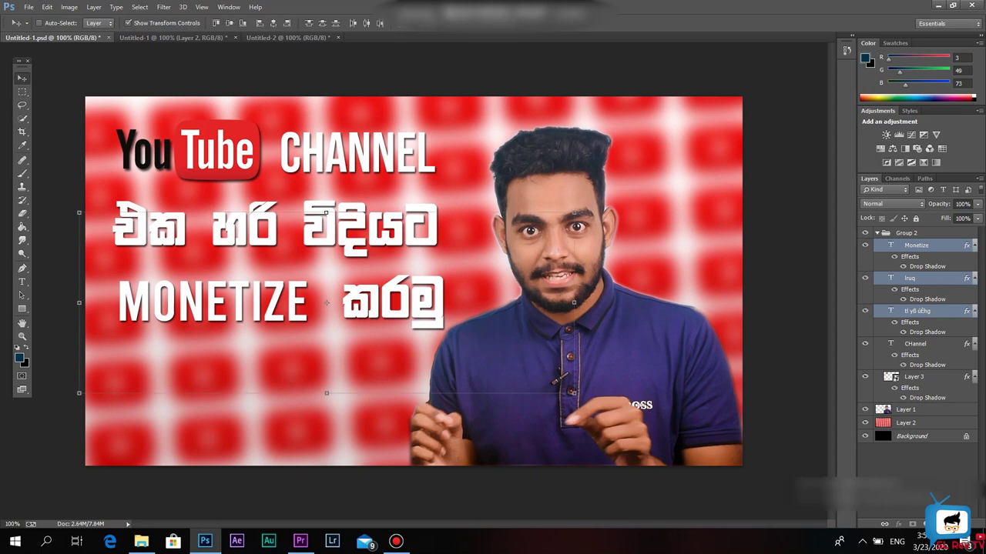
# Save the thumbnail as the JPEG file Untitled-1.jpg on PREDATOR (E:) with Maximum quality 12 and the Baseline ("Standard") format
pyautogui.click(29, 7)
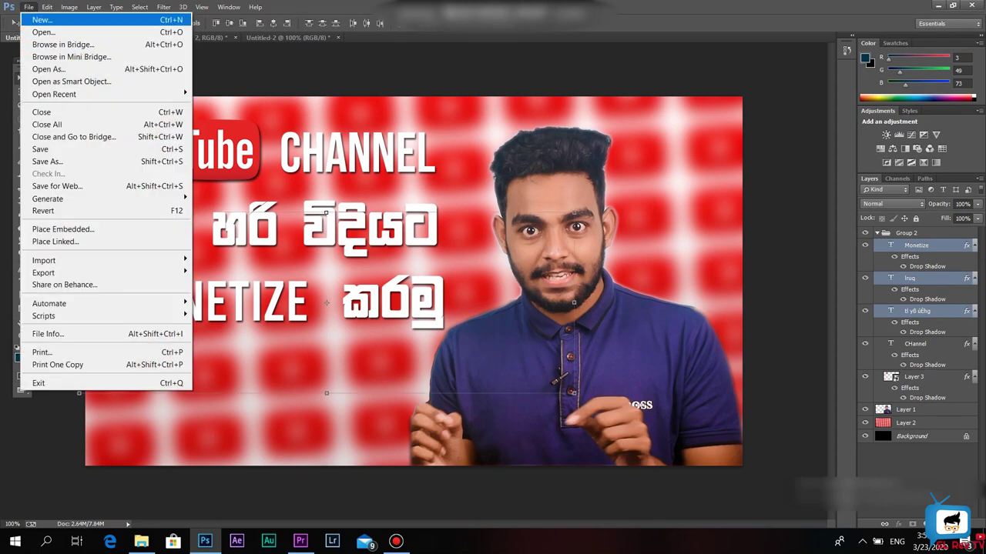
pyautogui.click(46, 161)
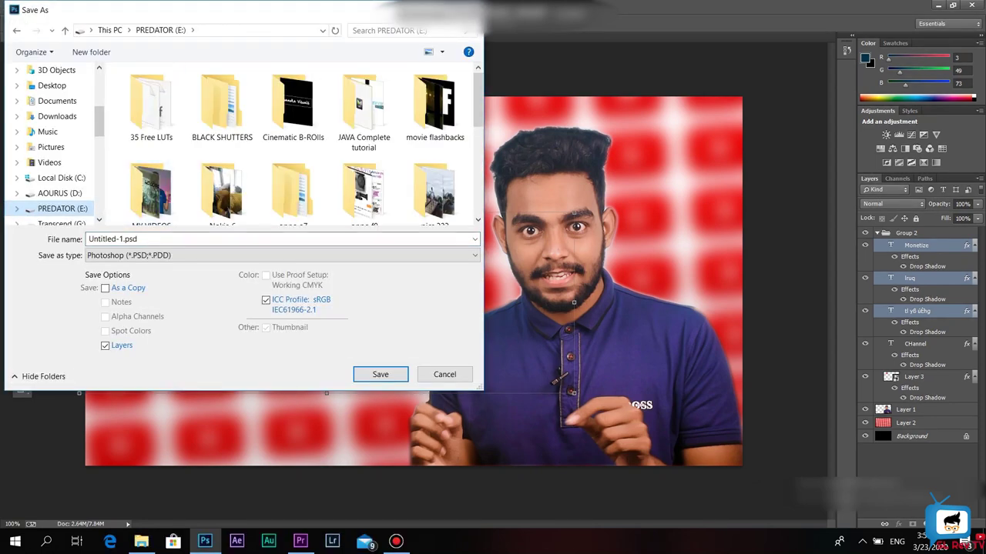
pyautogui.click(282, 255)
pyautogui.click(281, 255)
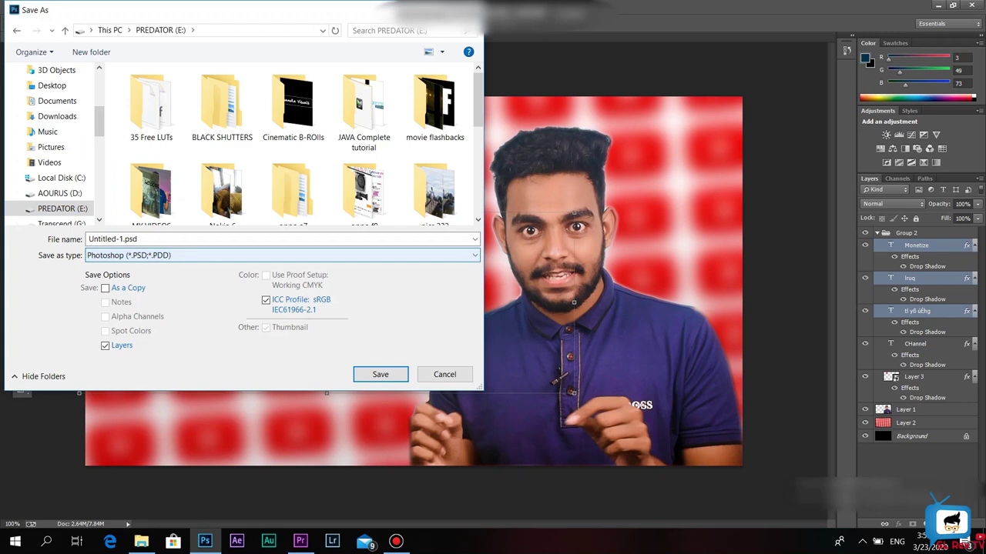
pyautogui.press('Tab')
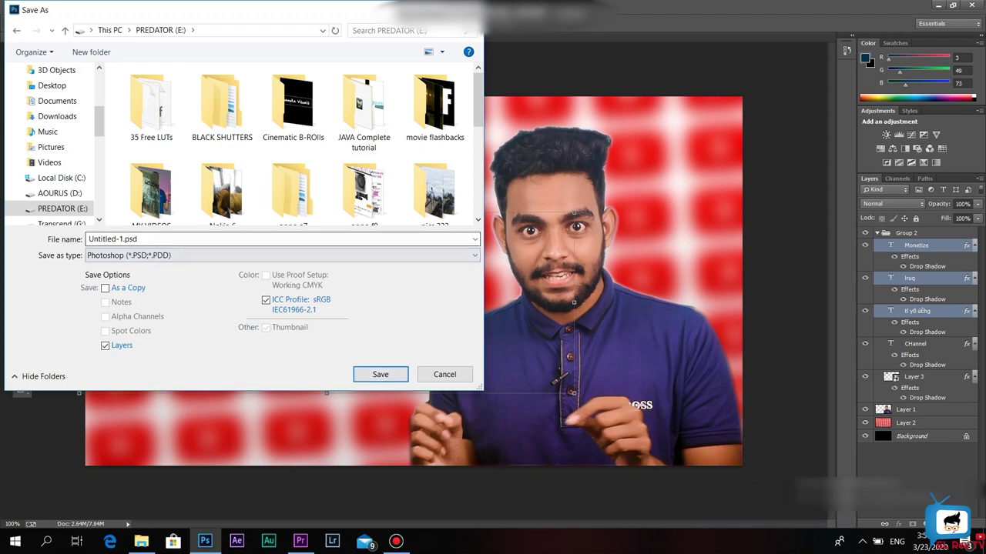
pyautogui.click(114, 239)
pyautogui.click(475, 240)
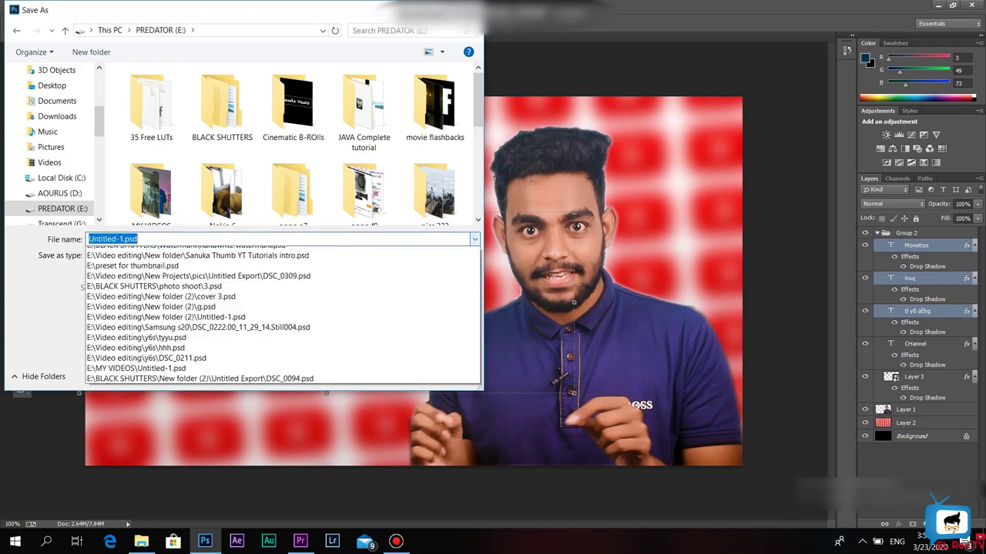
pyautogui.click(474, 239)
pyautogui.click(473, 255)
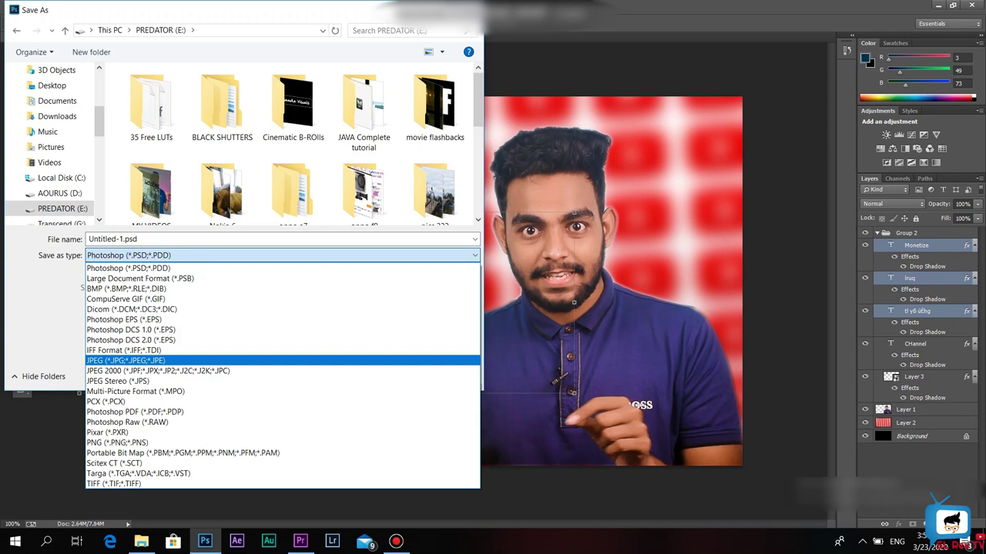
pyautogui.press('Return')
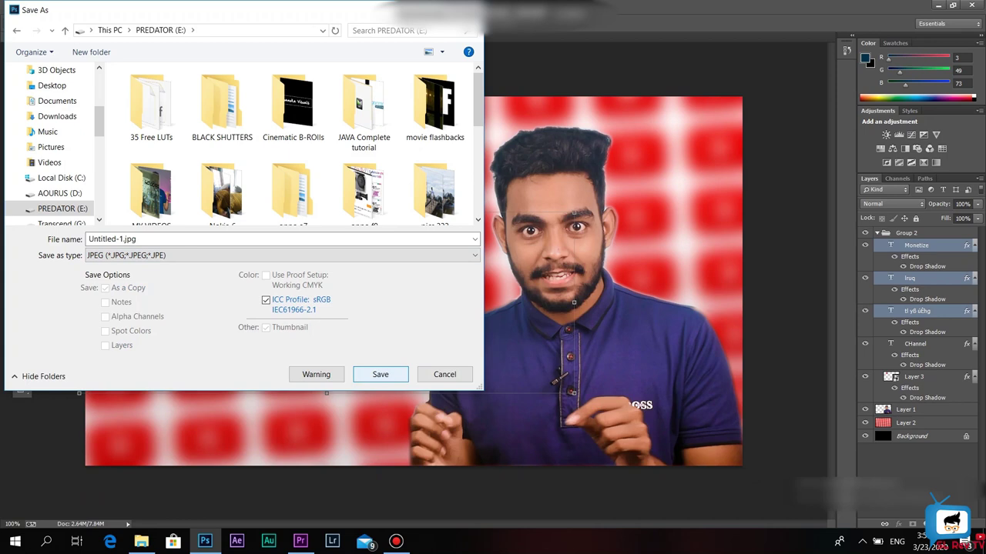
pyautogui.press('Return')
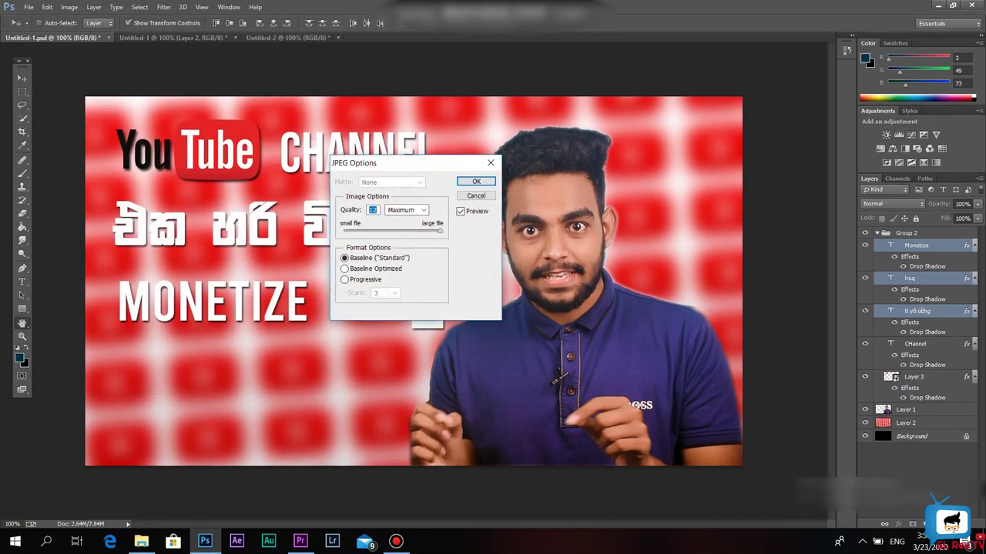
pyautogui.press('Return')
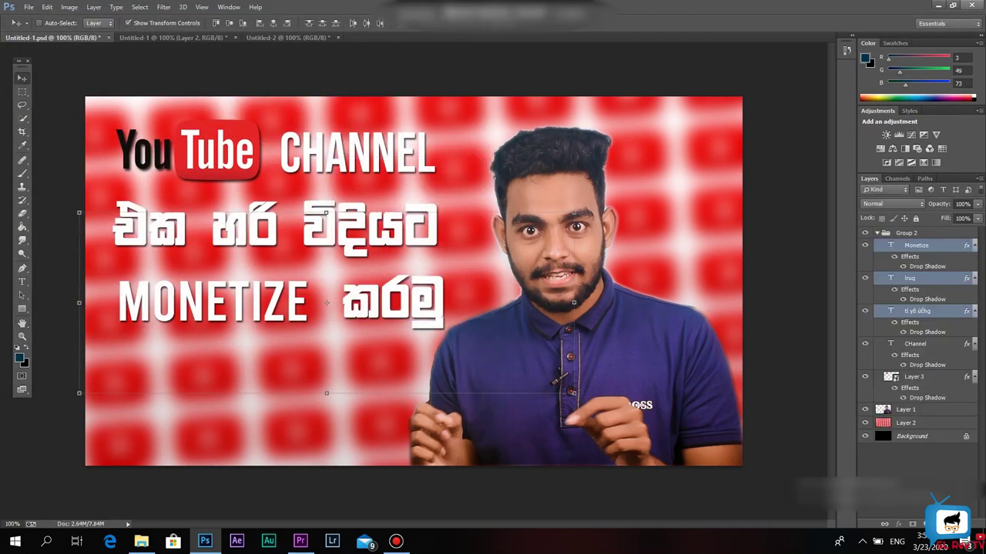